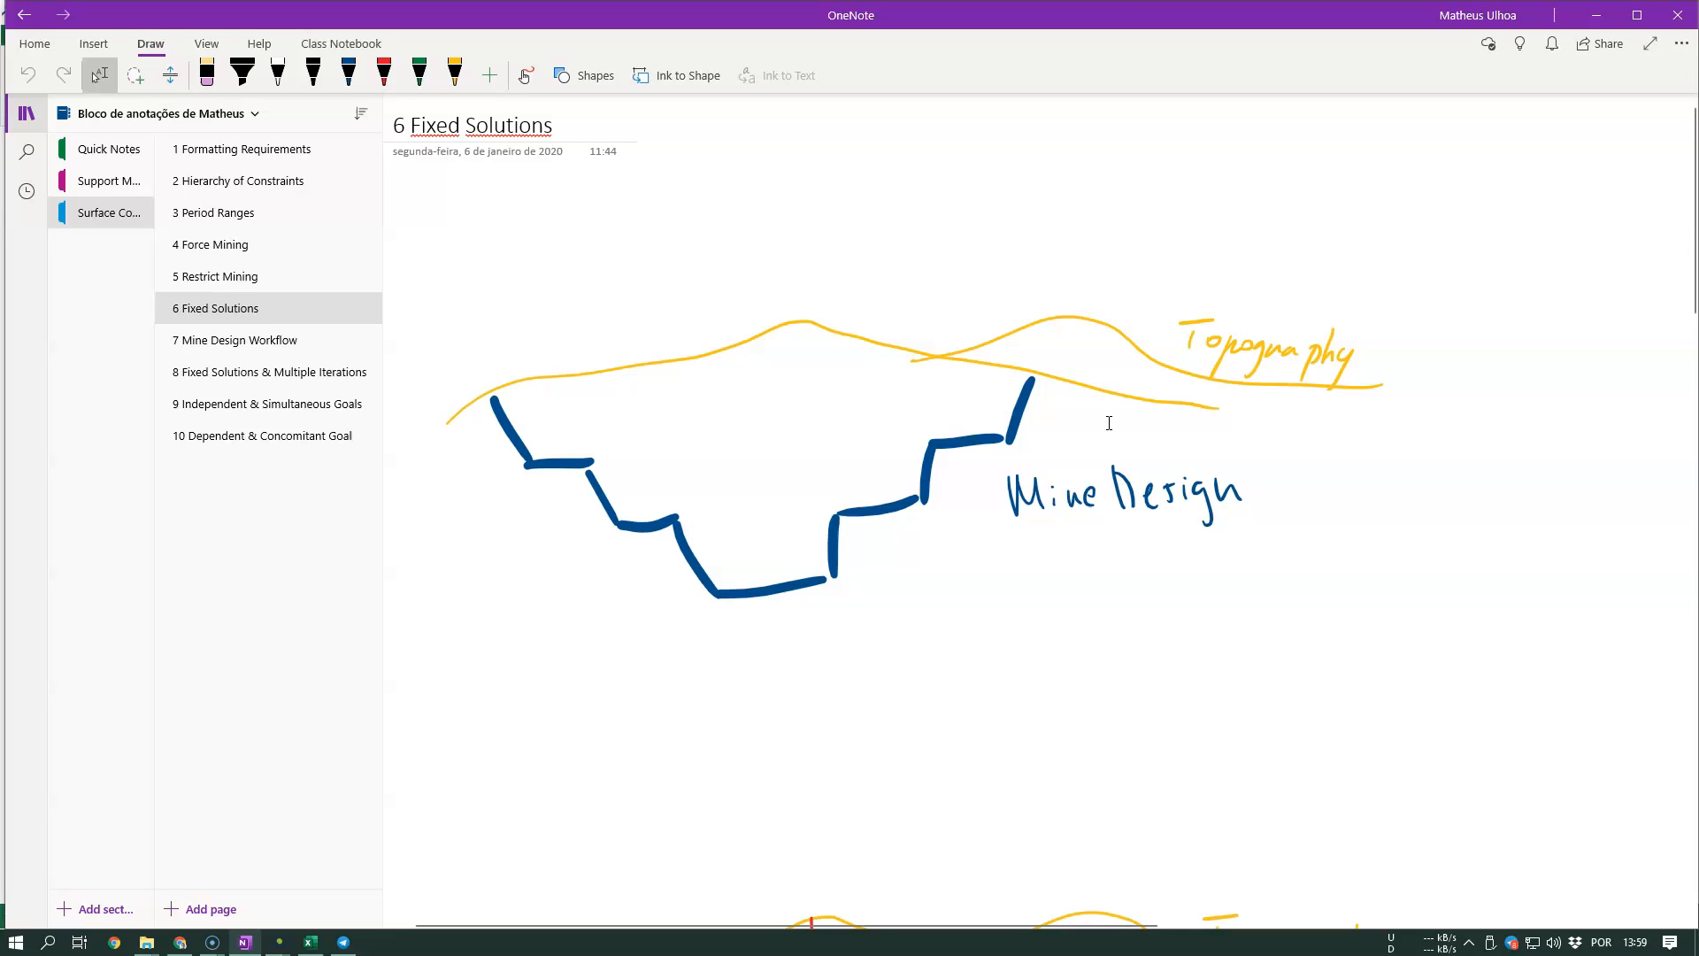
# Step: Handwrite "min = max" in blue ink below the Maximum Depth (Restrict Mining) sketch on the Fixed Solutions page
pyautogui.scroll(-10, 1109, 423)
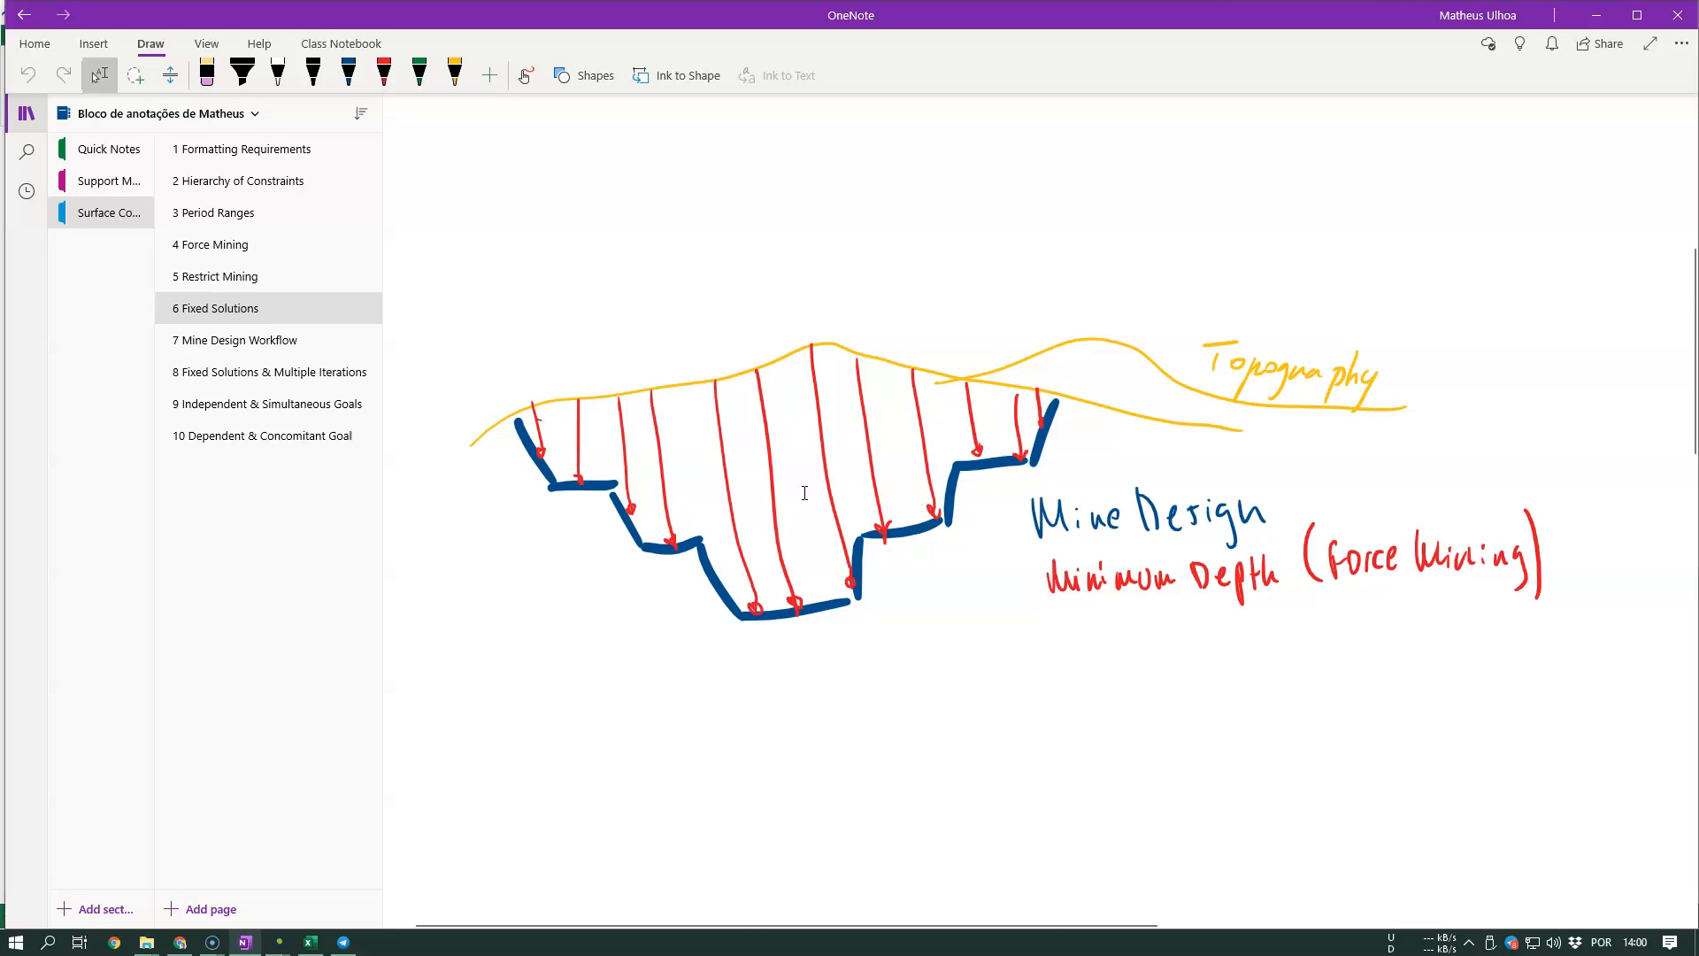
pyautogui.scroll(-6, 804, 493)
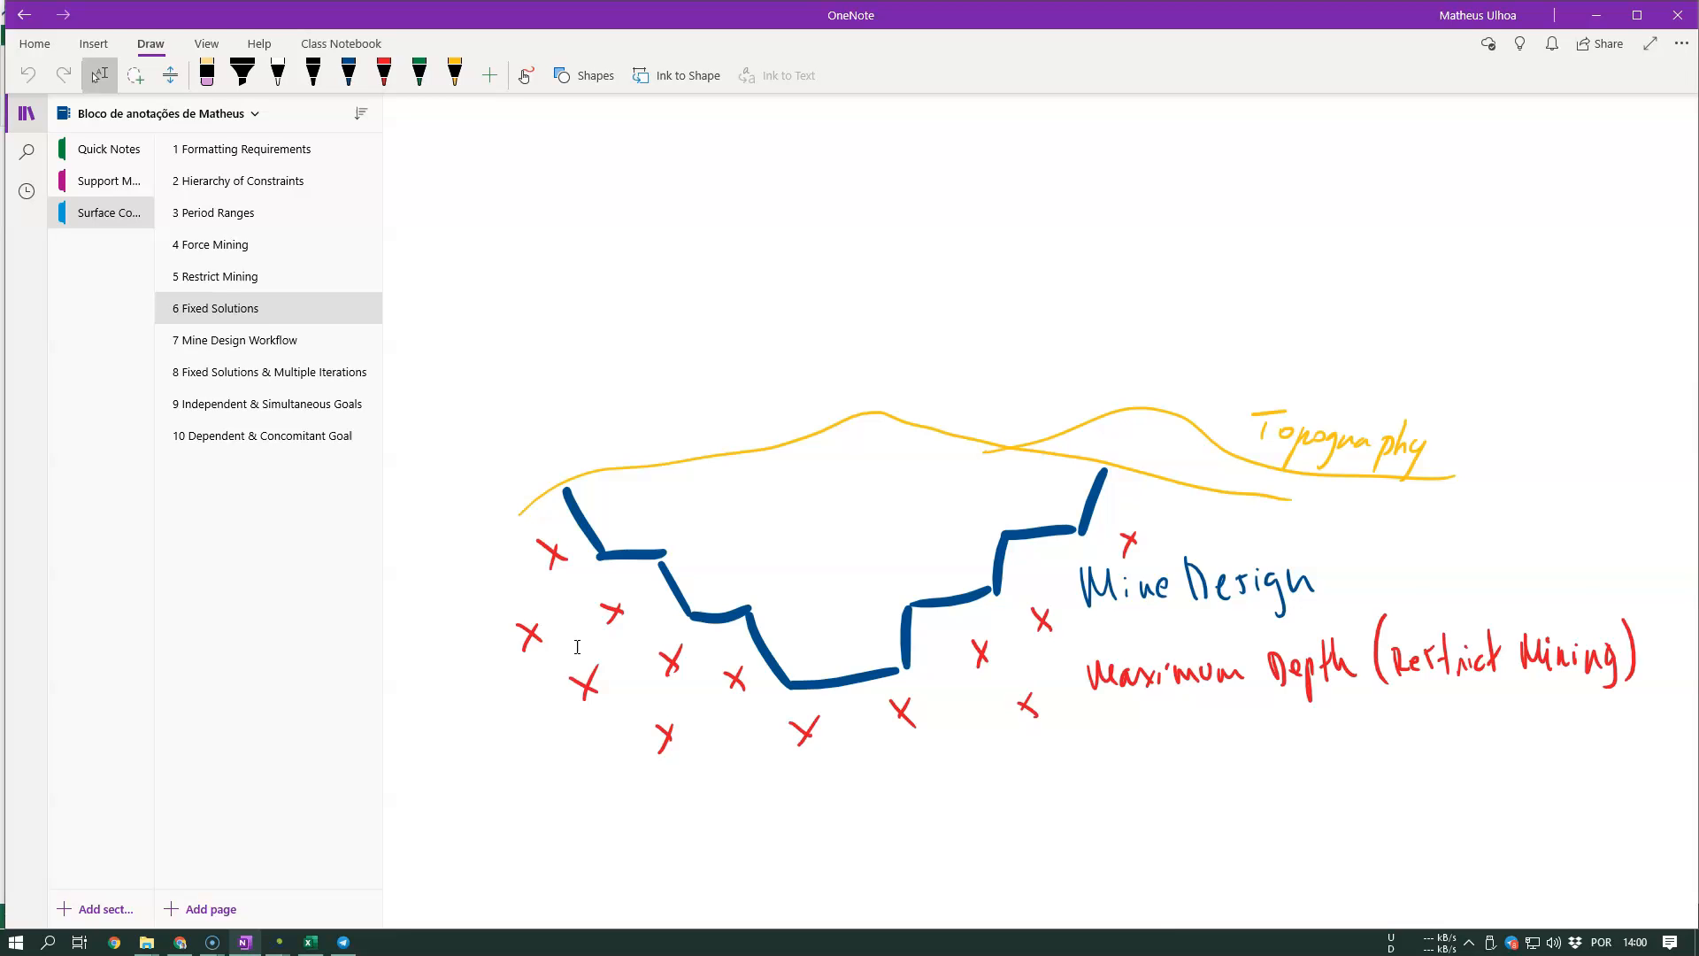
pyautogui.scroll(-3, 577, 647)
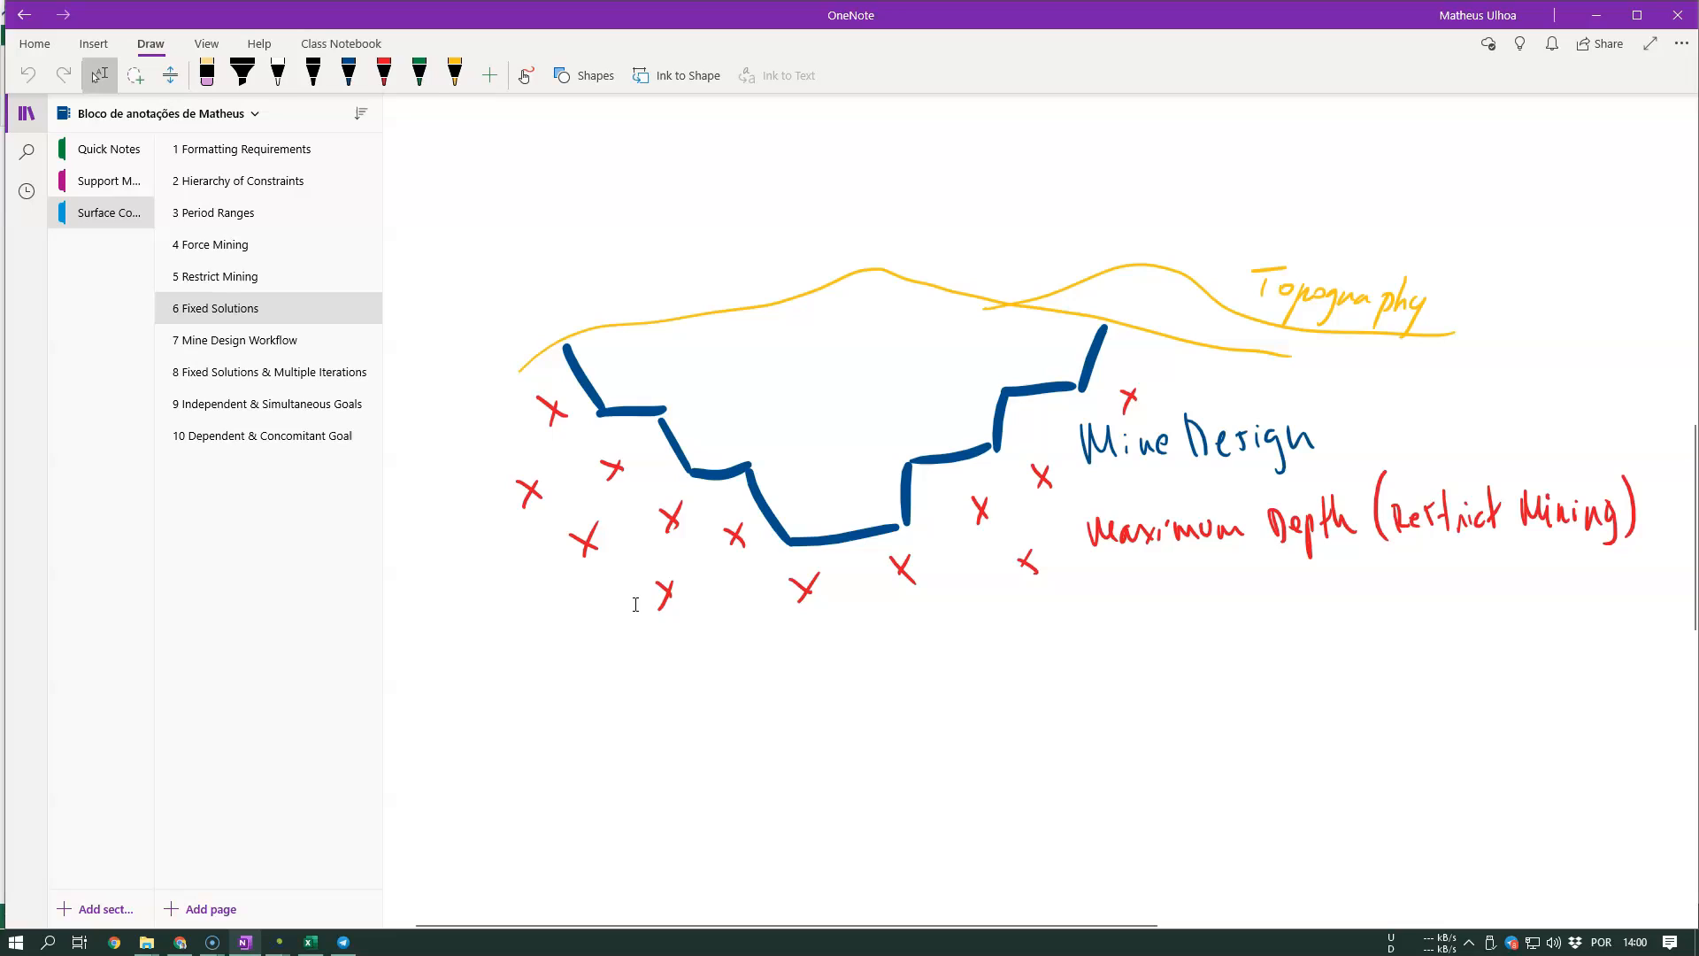
pyautogui.moveTo(556, 682); pyautogui.dragTo(552, 694)
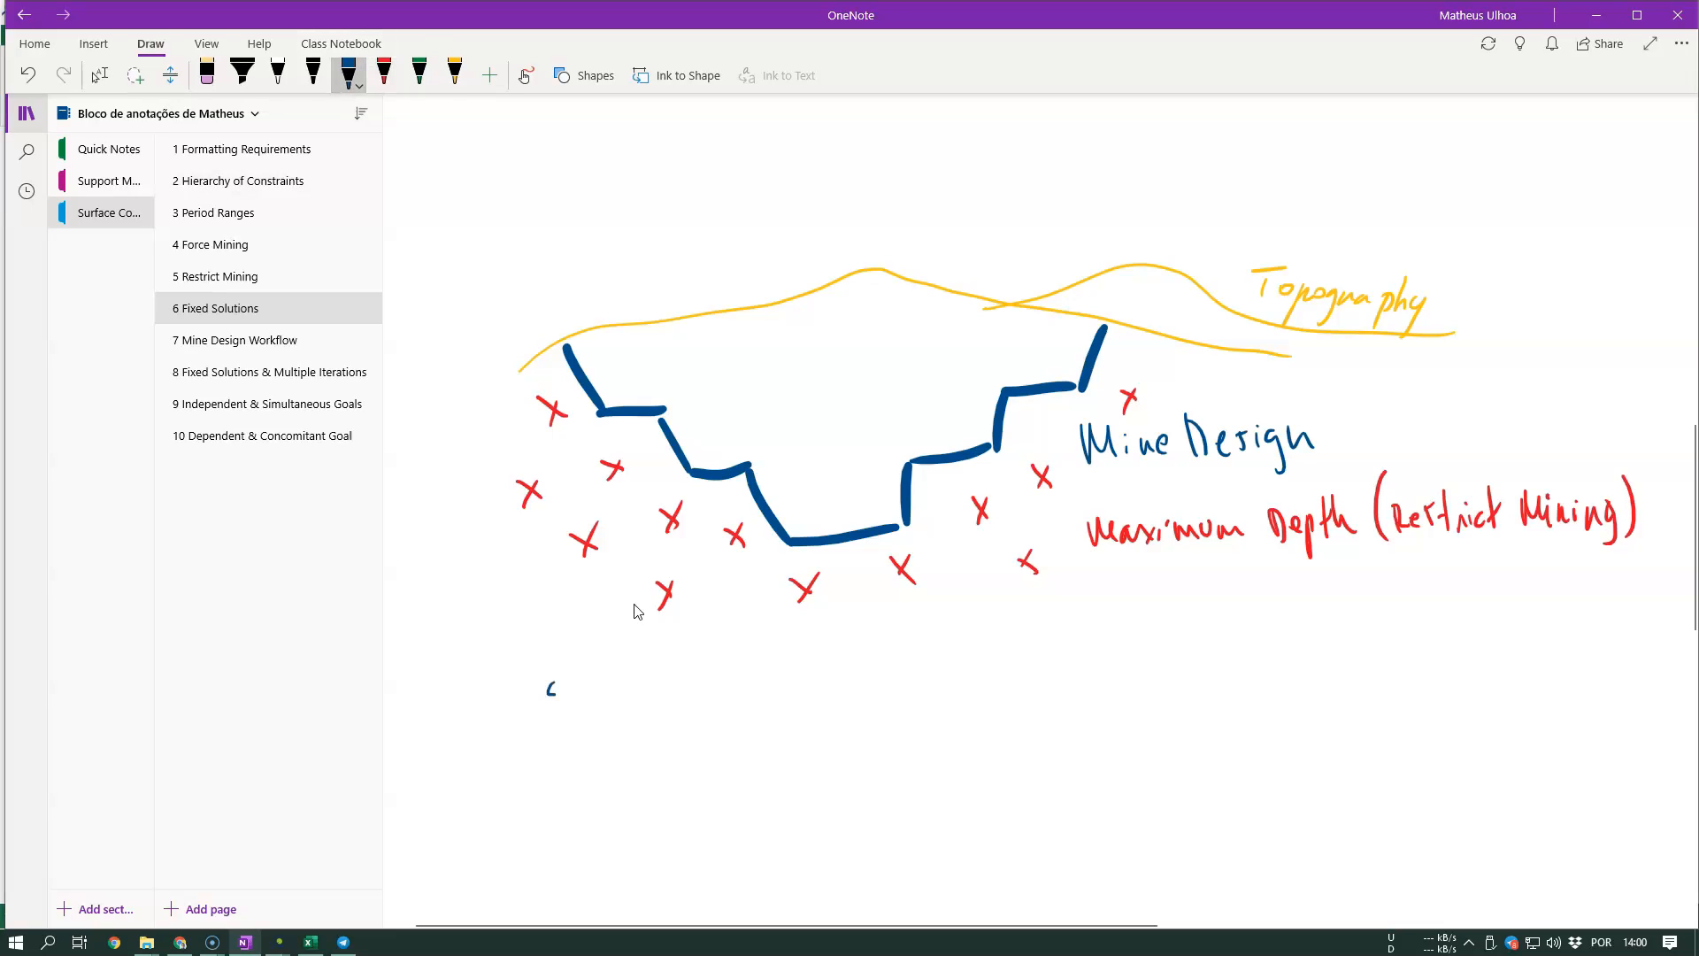
pyautogui.moveTo(549, 759); pyautogui.dragTo(700, 740)
pyautogui.moveTo(724, 739)
pyautogui.mouseDown()
pyautogui.moveTo(727, 711)
pyautogui.moveTo(806, 731)
pyautogui.mouseUp()
pyautogui.moveTo(793, 722)
pyautogui.mouseDown()
pyautogui.moveTo(788, 740)
pyautogui.moveTo(842, 711)
pyautogui.mouseUp()
# Step: Complete the handwritten equation with "= Exact solution" and draw a frame around "Exact solution"
pyautogui.moveTo(829, 722)
pyautogui.mouseDown()
pyautogui.moveTo(904, 734)
pyautogui.moveTo(912, 696)
pyautogui.mouseUp()
pyautogui.moveTo(927, 709); pyautogui.dragTo(948, 734)
pyautogui.moveTo(947, 705)
pyautogui.mouseDown()
pyautogui.moveTo(928, 735)
pyautogui.moveTo(971, 717)
pyautogui.mouseUp()
pyautogui.moveTo(988, 695)
pyautogui.mouseDown()
pyautogui.moveTo(982, 712)
pyautogui.moveTo(1001, 708)
pyautogui.mouseUp()
pyautogui.moveTo(993, 694); pyautogui.dragTo(1096, 699)
pyautogui.moveTo(1113, 661)
pyautogui.mouseDown()
pyautogui.moveTo(1116, 701)
pyautogui.moveTo(1156, 699)
pyautogui.mouseUp()
pyautogui.moveTo(1167, 682)
pyautogui.mouseDown()
pyautogui.moveTo(1168, 698)
pyautogui.moveTo(1183, 678)
pyautogui.mouseUp()
pyautogui.moveTo(1193, 681); pyautogui.dragTo(1219, 692)
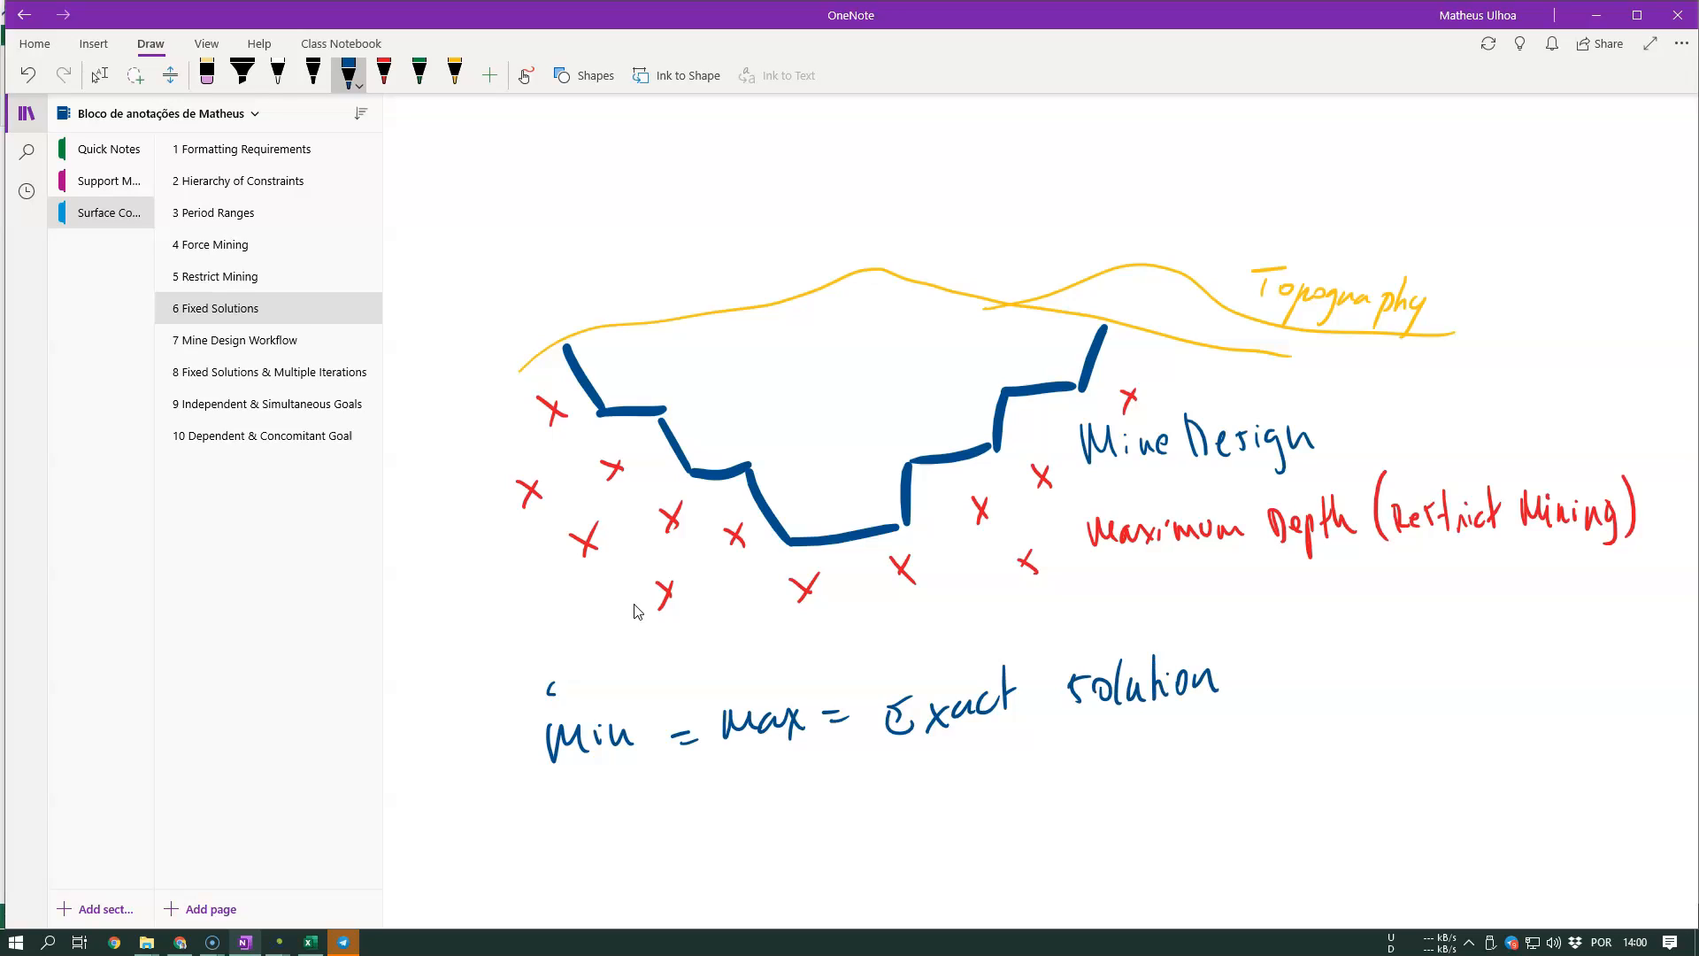
pyautogui.moveTo(872, 684); pyautogui.dragTo(874, 757)
pyautogui.moveTo(856, 668)
pyautogui.mouseDown()
pyautogui.moveTo(1316, 708)
pyautogui.moveTo(904, 767)
pyautogui.mouseUp()
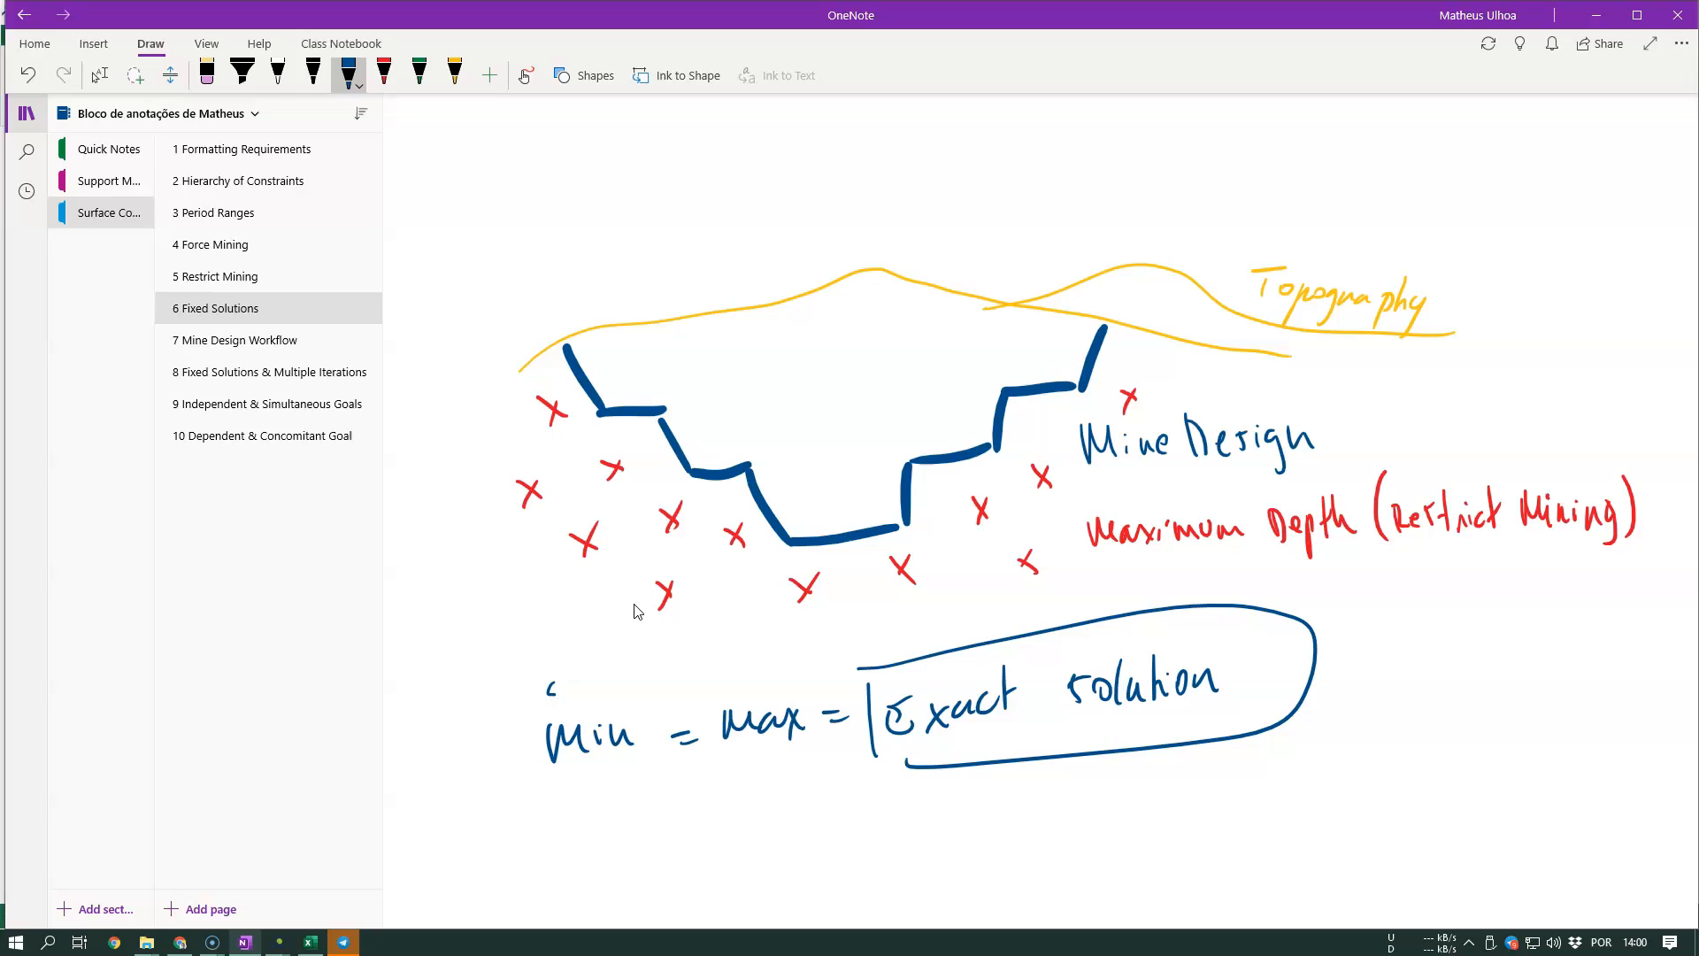
# Step: Handwrite the label "FM" above "min" and "RM" above "max", keeping the frame around "Exact solution"
pyautogui.moveTo(551, 676); pyautogui.dragTo(548, 694)
pyautogui.moveTo(548, 672); pyautogui.dragTo(567, 669)
pyautogui.hotkey('ctrl', 'z')
pyautogui.hotkey('ctrl', 'z')
pyautogui.hotkey('ctrl', 'z')
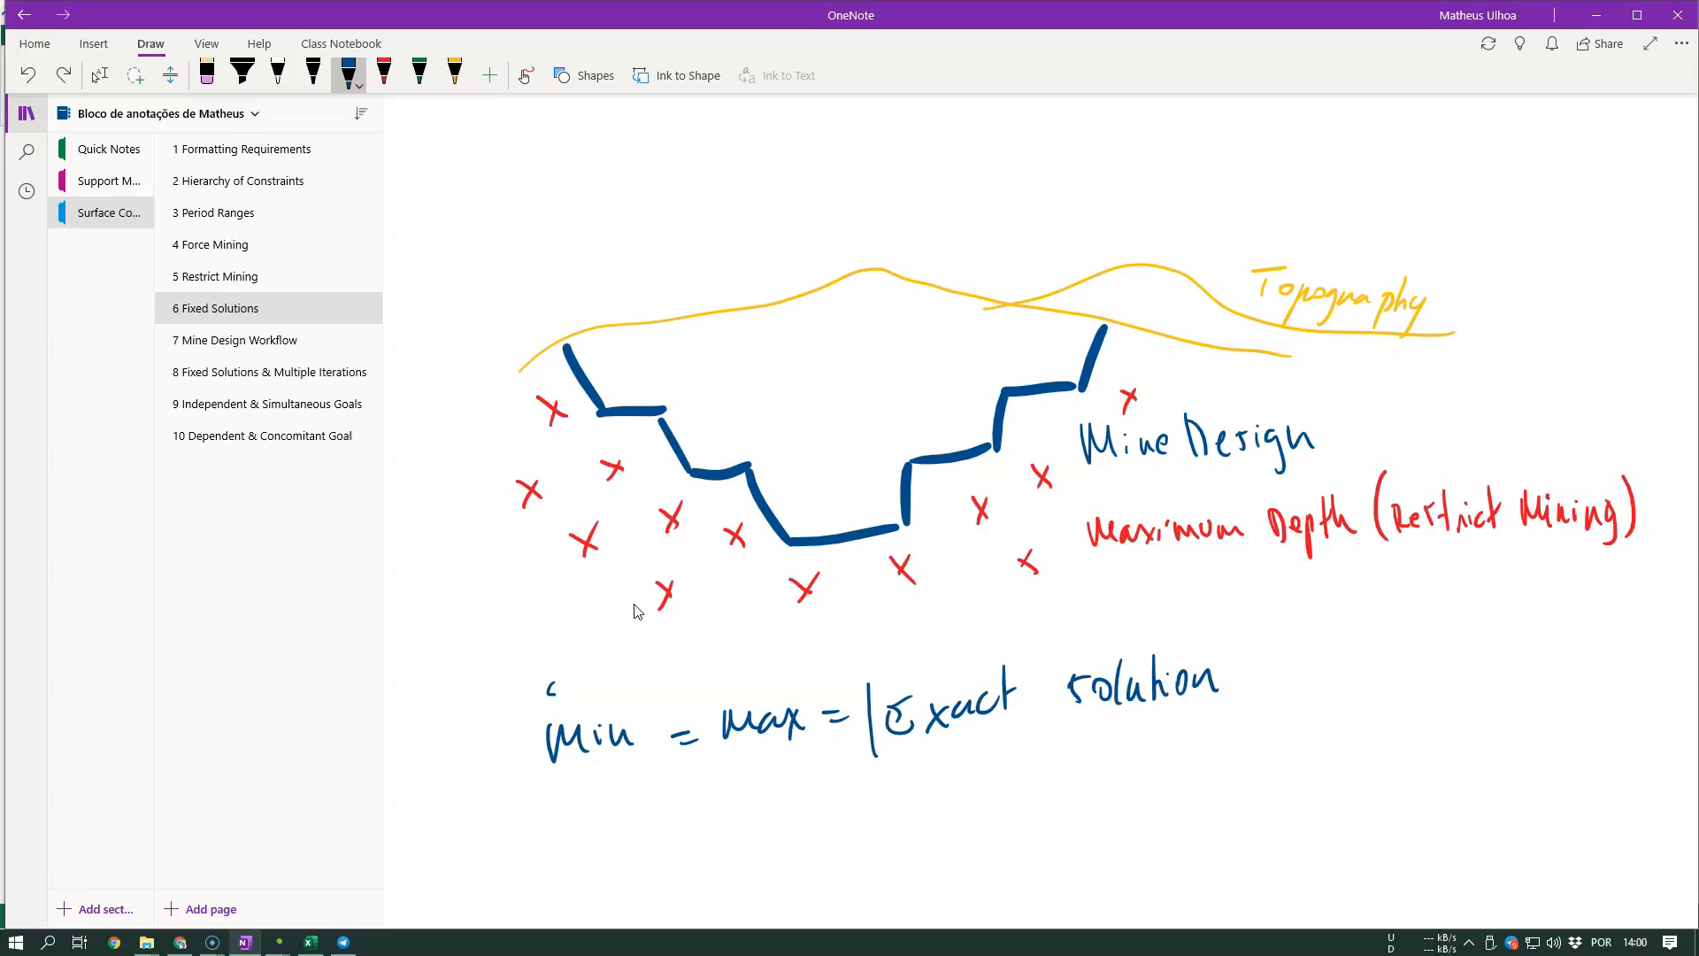
pyautogui.hotkey('ctrl', 'y')
pyautogui.moveTo(550, 693)
pyautogui.mouseDown()
pyautogui.moveTo(565, 666)
pyautogui.moveTo(570, 681)
pyautogui.moveTo(604, 669)
pyautogui.mouseUp()
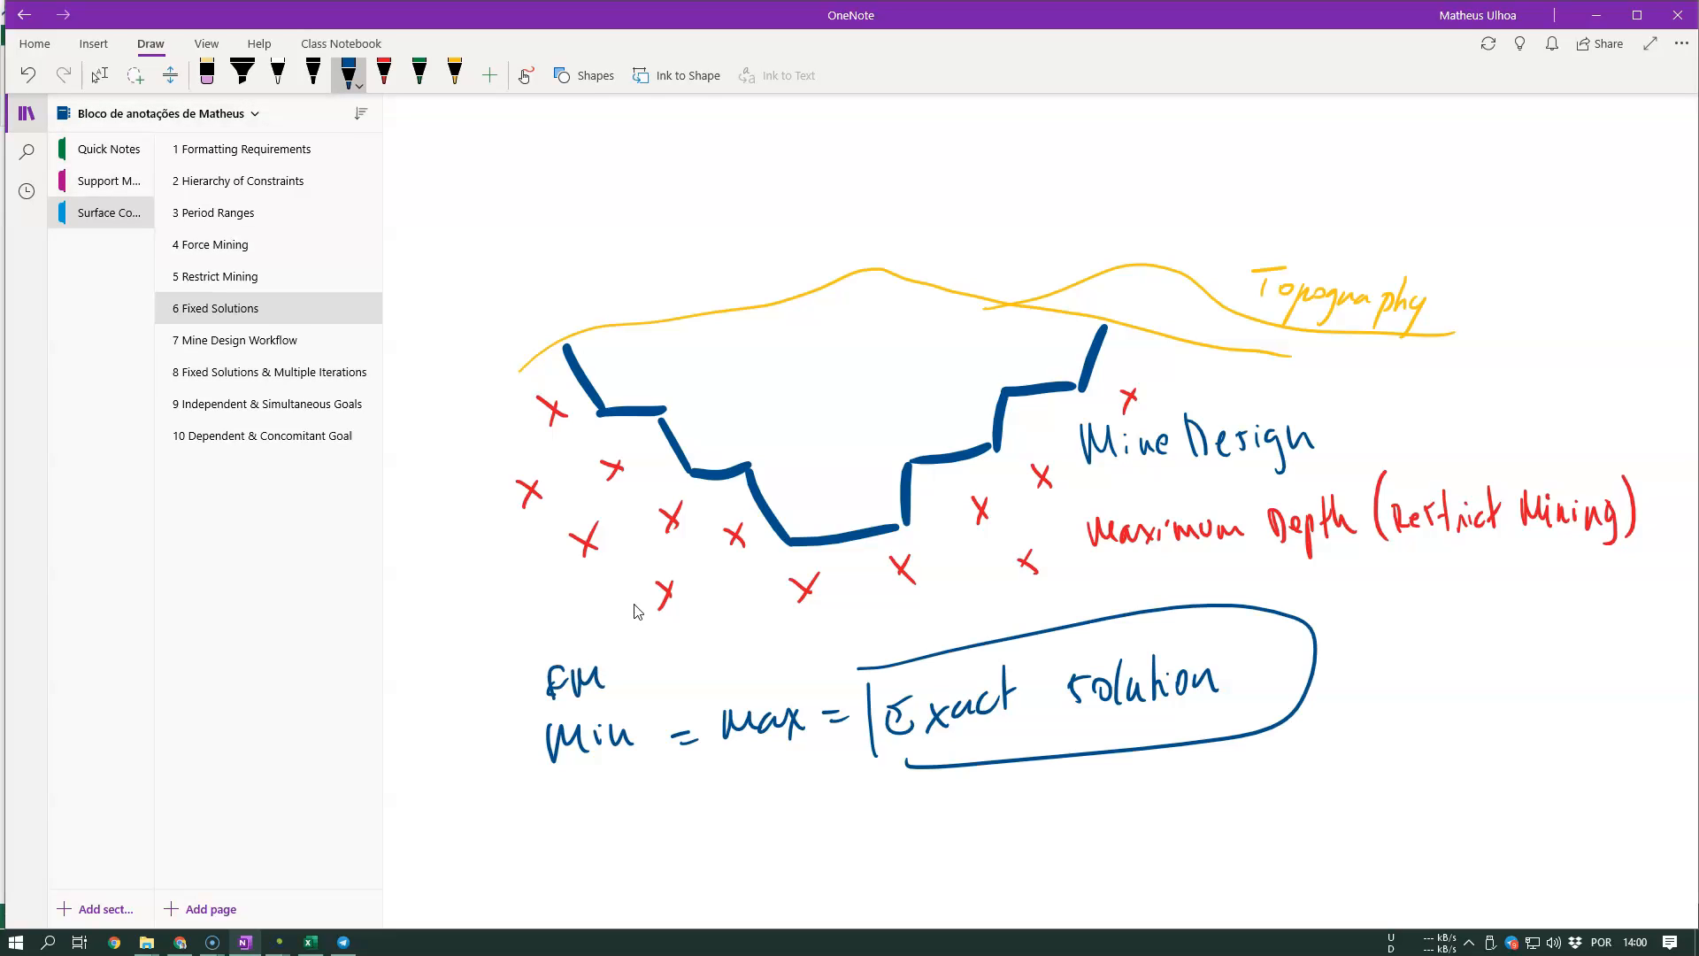
pyautogui.moveTo(740, 652)
pyautogui.mouseDown()
pyautogui.moveTo(740, 682)
pyautogui.moveTo(776, 650)
pyautogui.moveTo(792, 672)
pyautogui.mouseUp()
pyautogui.press('Escape')
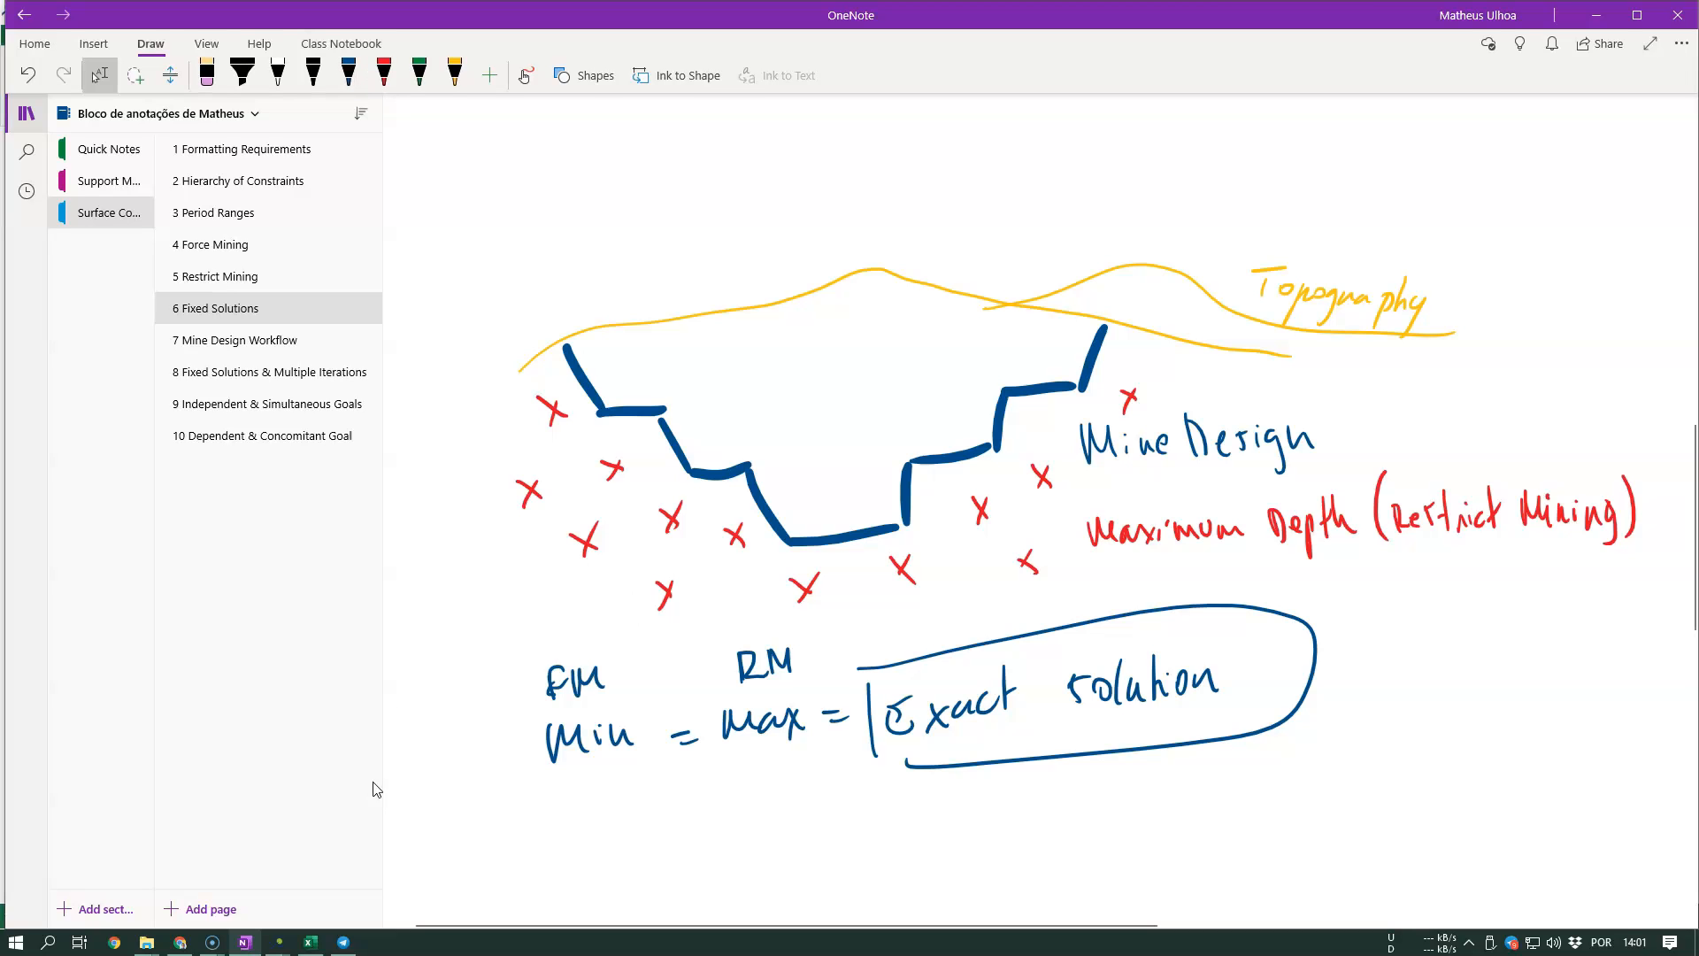
# Step: View the "Mine Design = Exact Result" sketch, and switch to MiningMath to clear the restrict mining surface for periods 2 to 5
pyautogui.scroll(3, 583, 639)
pyautogui.scroll(3, 584, 641)
pyautogui.scroll(-9, 587, 645)
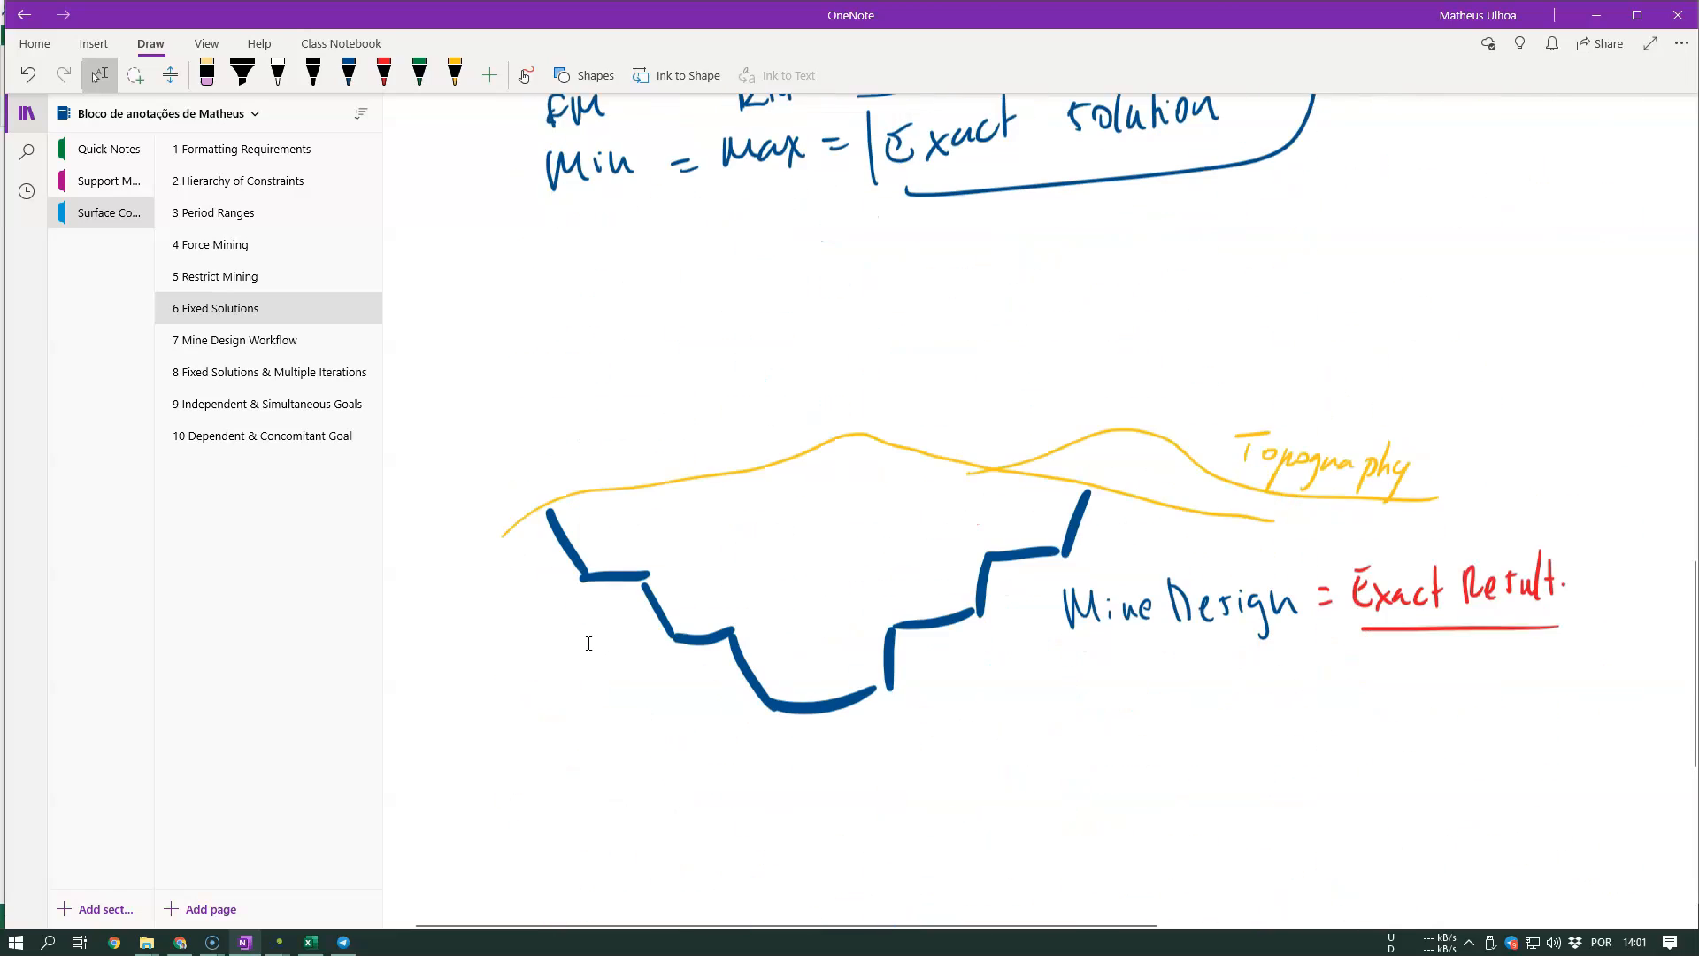
pyautogui.scroll(-1, 588, 644)
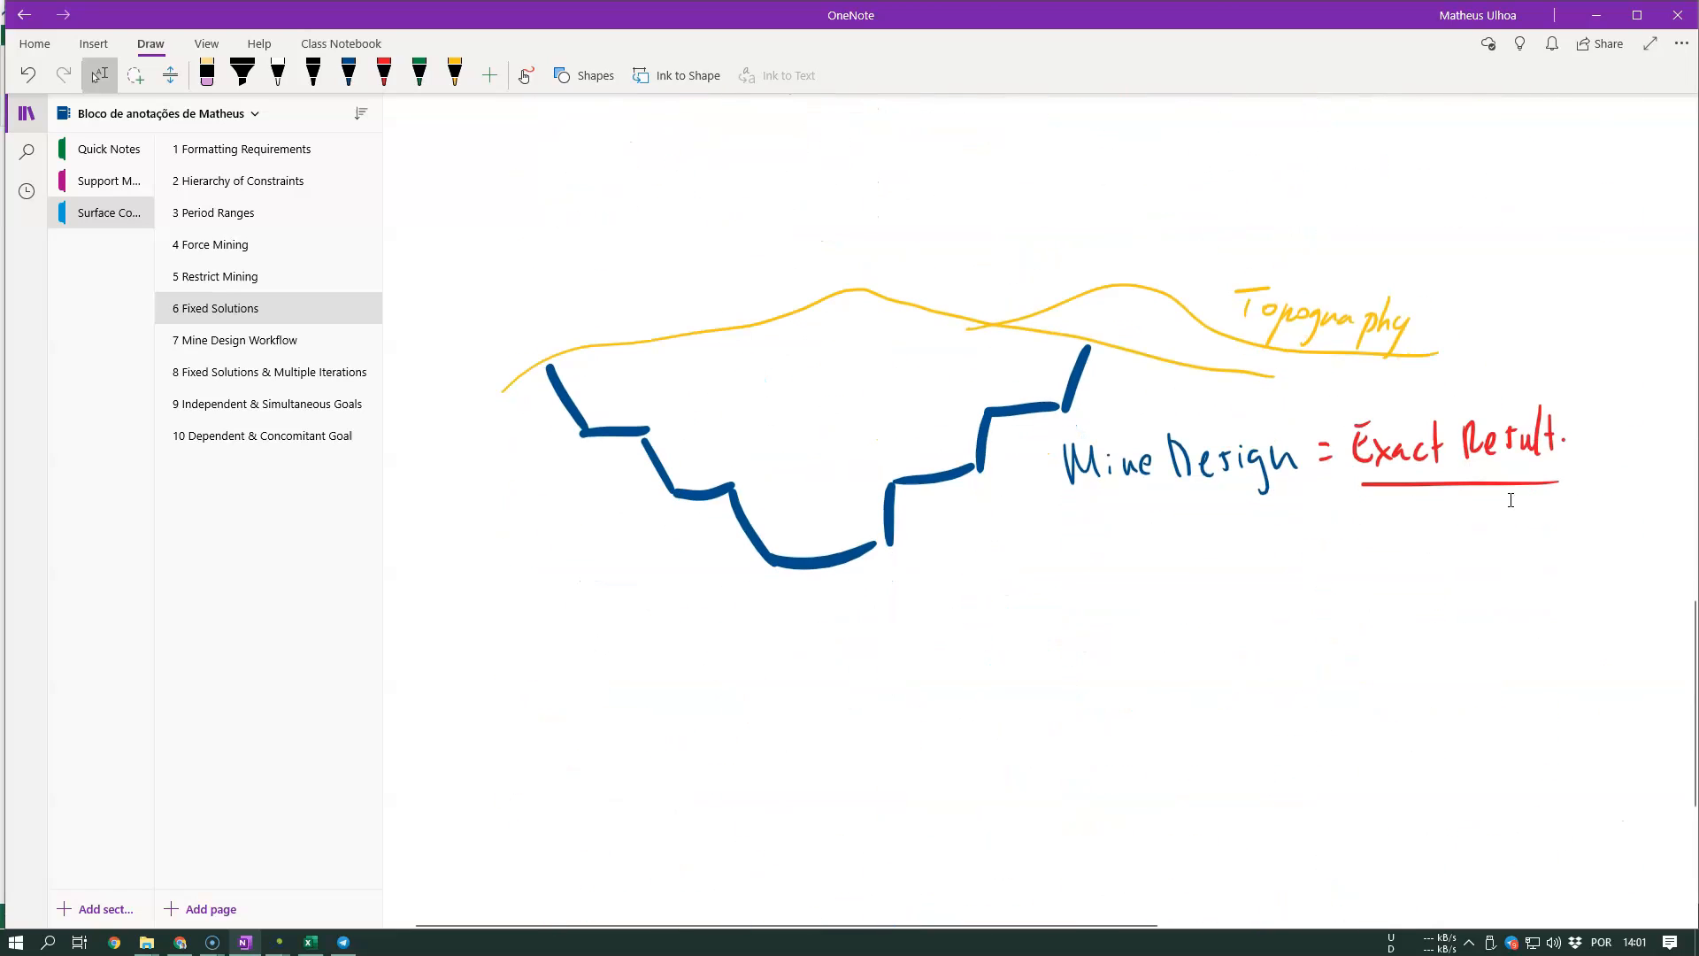
pyautogui.moveTo(279, 942)
pyautogui.click(357, 902)
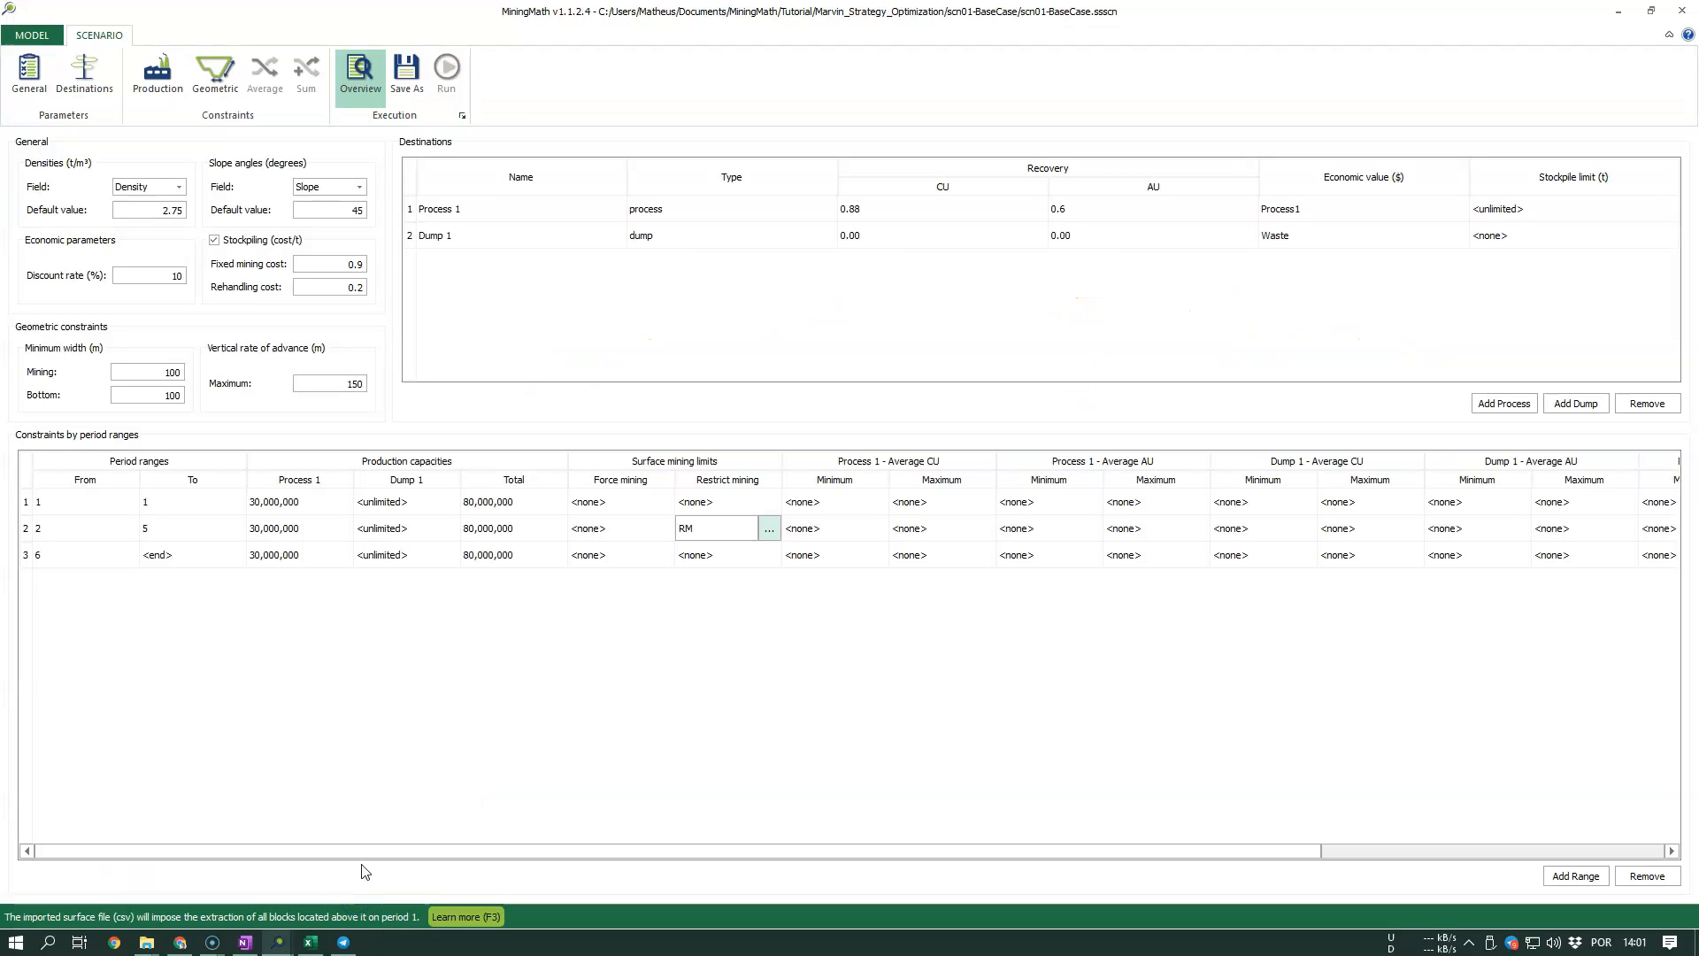
pyautogui.doubleClick(720, 528)
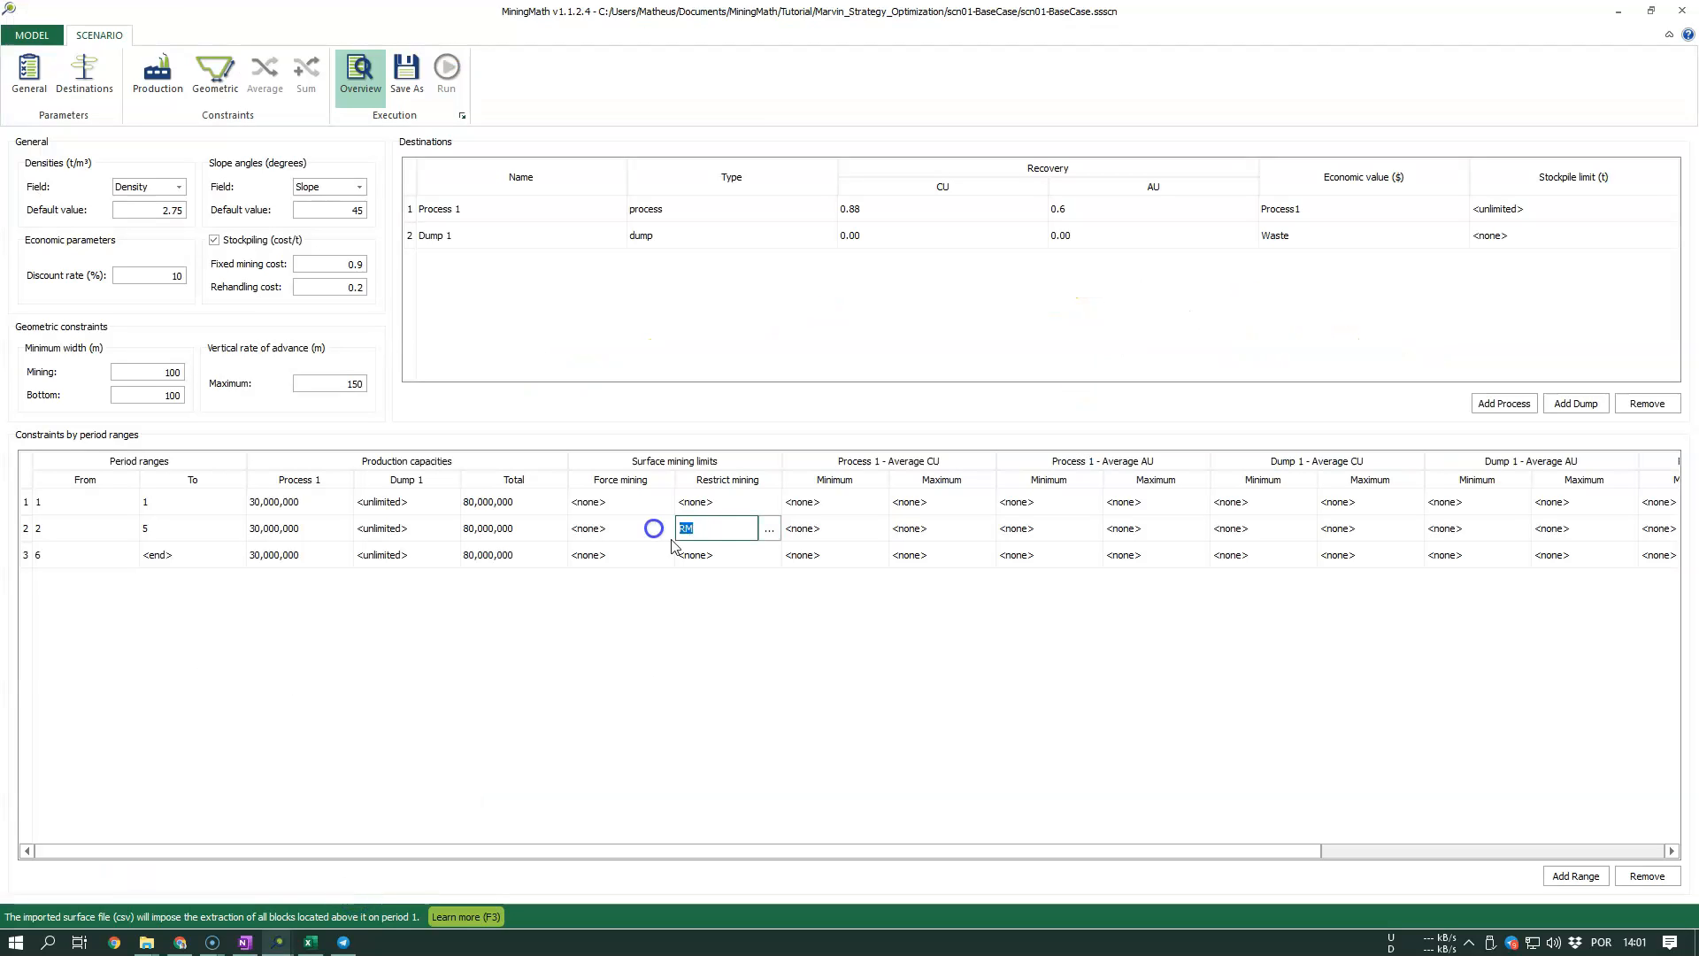
pyautogui.click(102, 502)
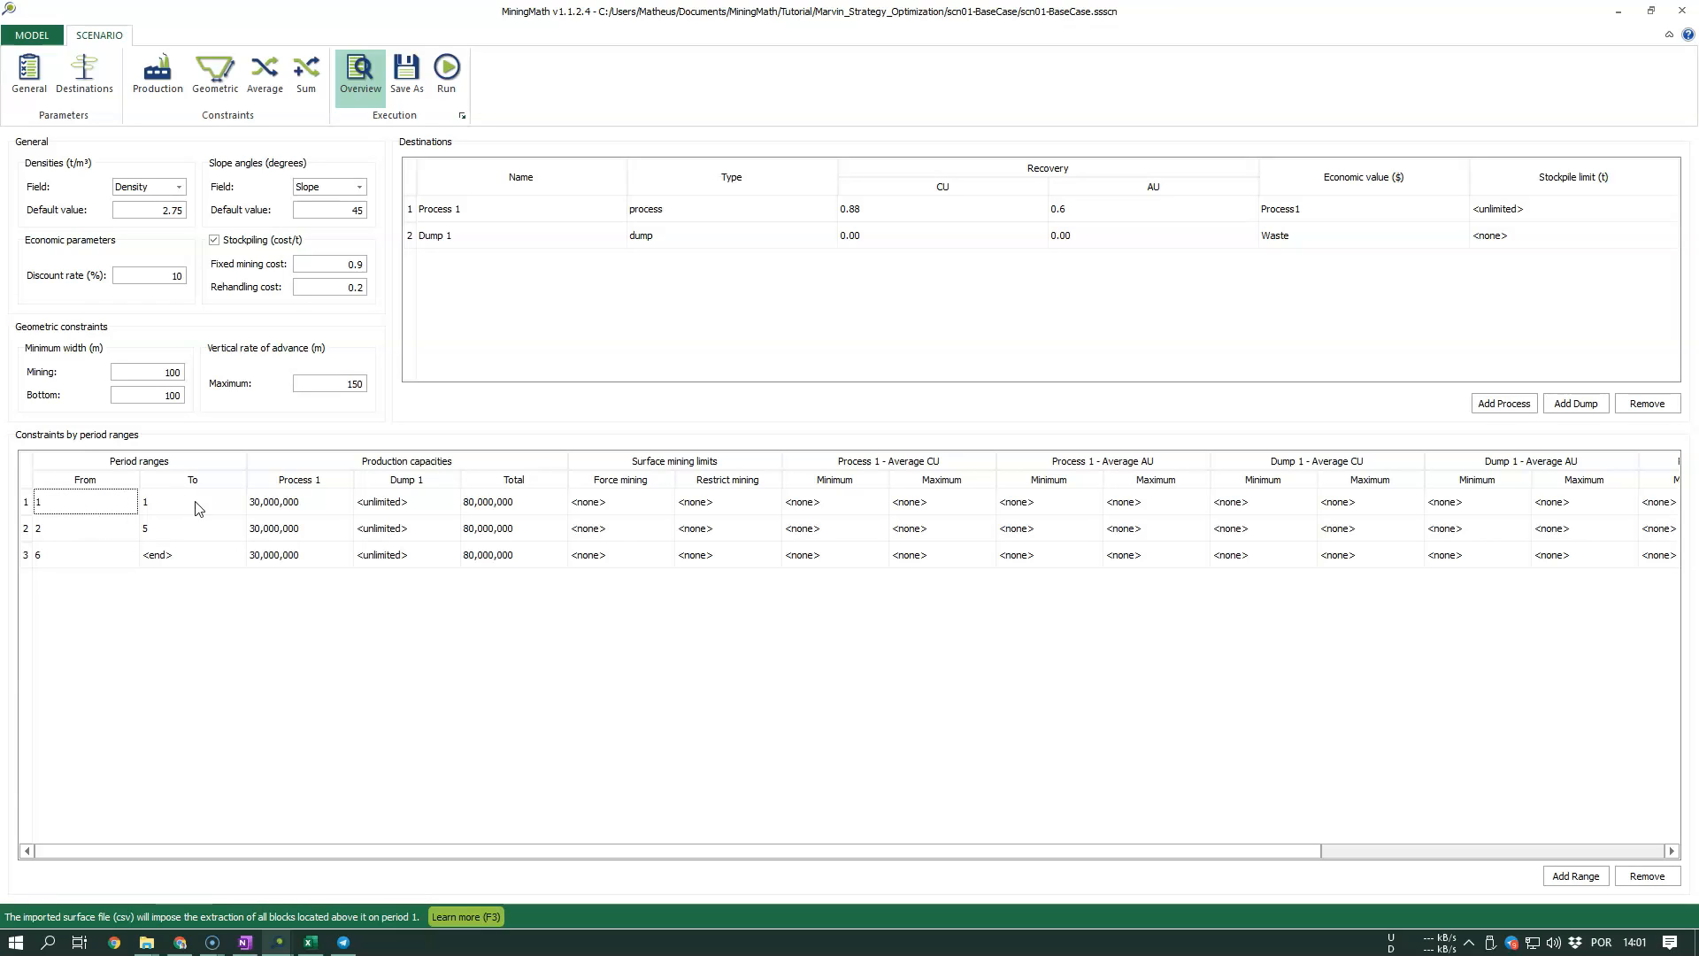
# Step: Enter "Design" as both the force mining and restrict mining surface for period 1
pyautogui.doubleClick(582, 502)
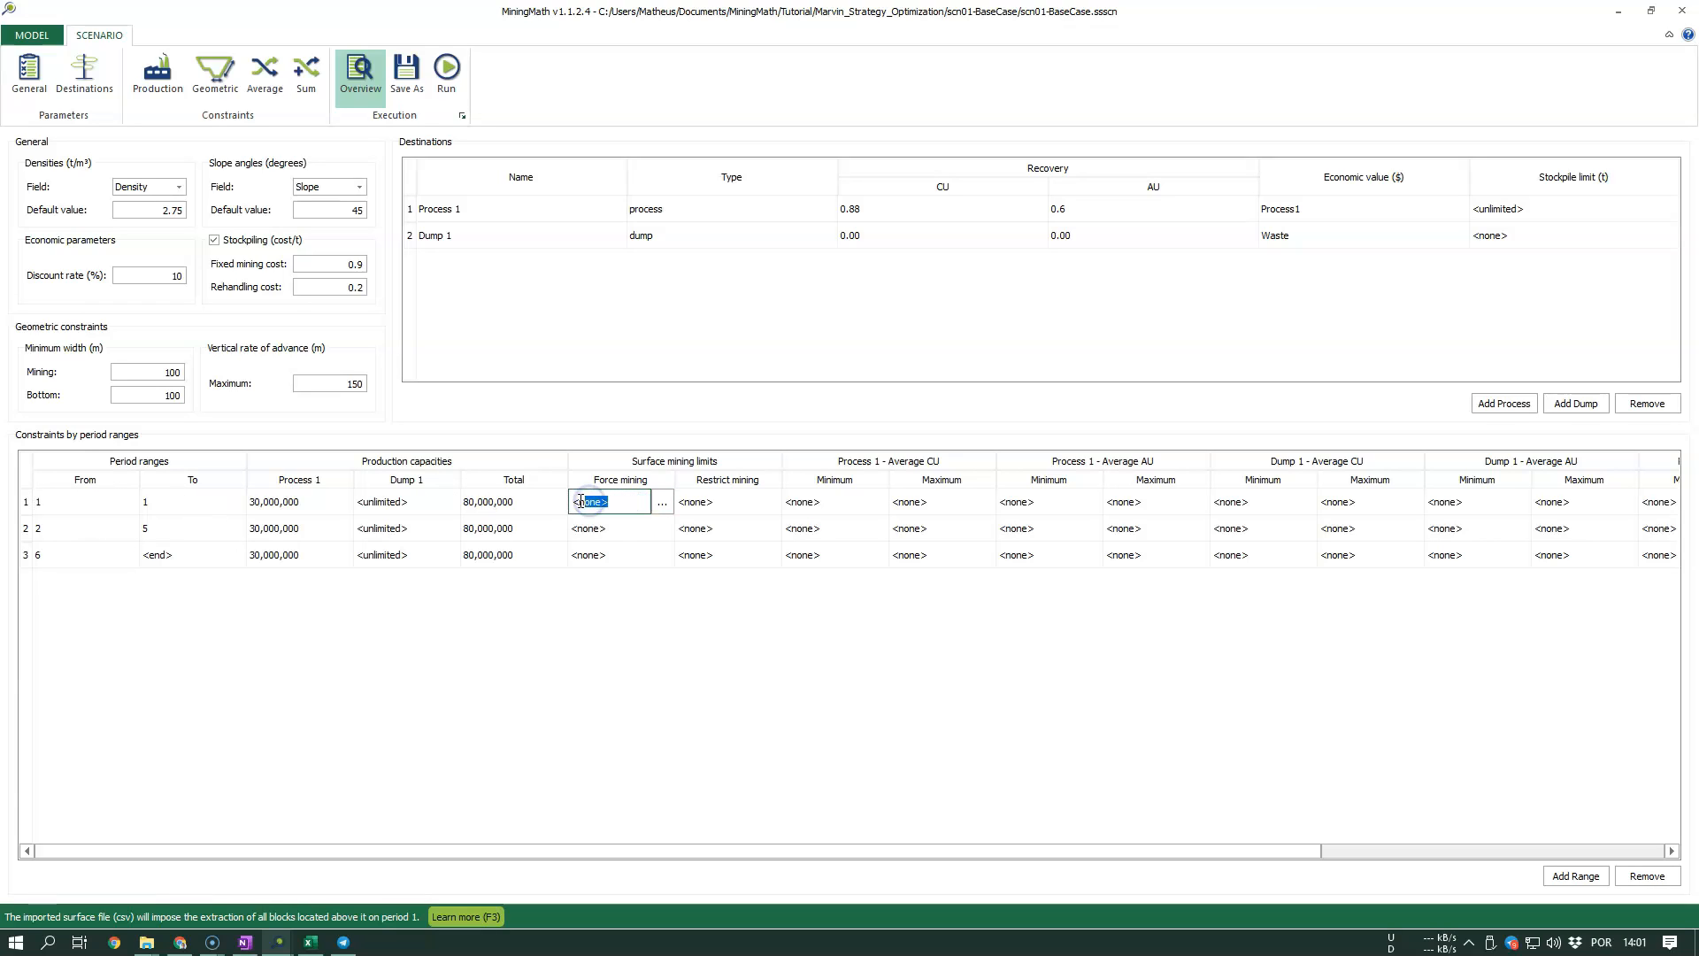
pyautogui.write('Desingnm')
pyautogui.doubleClick(580, 502)
pyautogui.hotkey('ctrl', 'c')
pyautogui.press('Tab')
pyautogui.hotkey('ctrl', 'v')
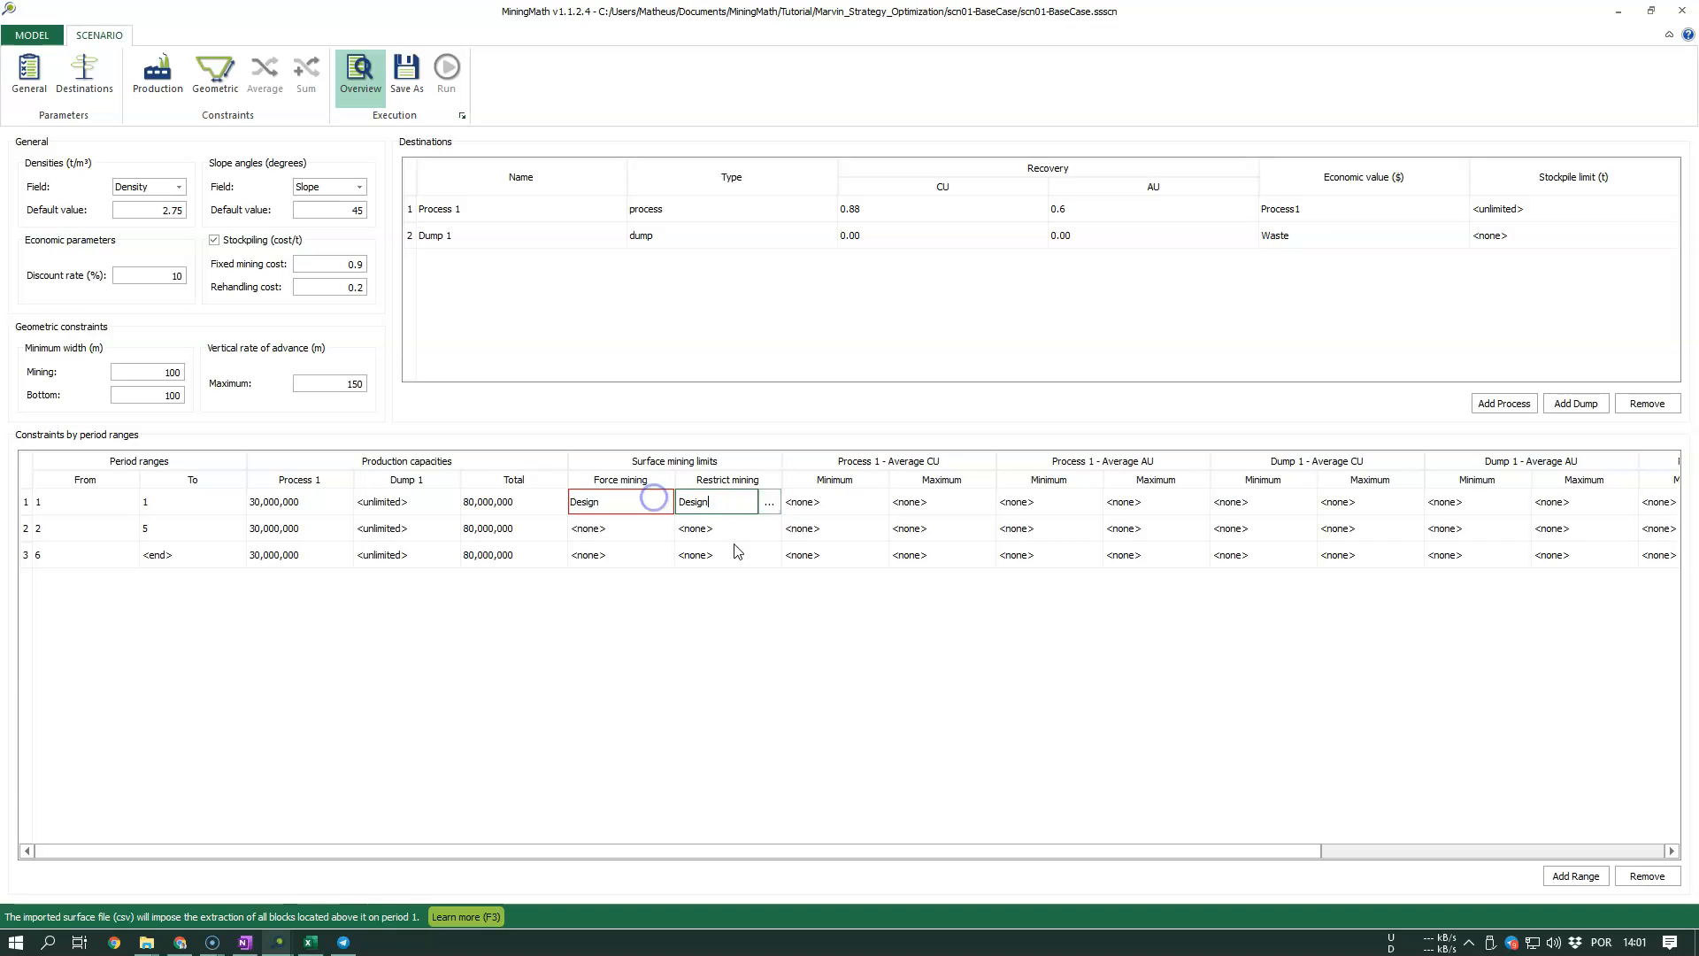
pyautogui.click(700, 517)
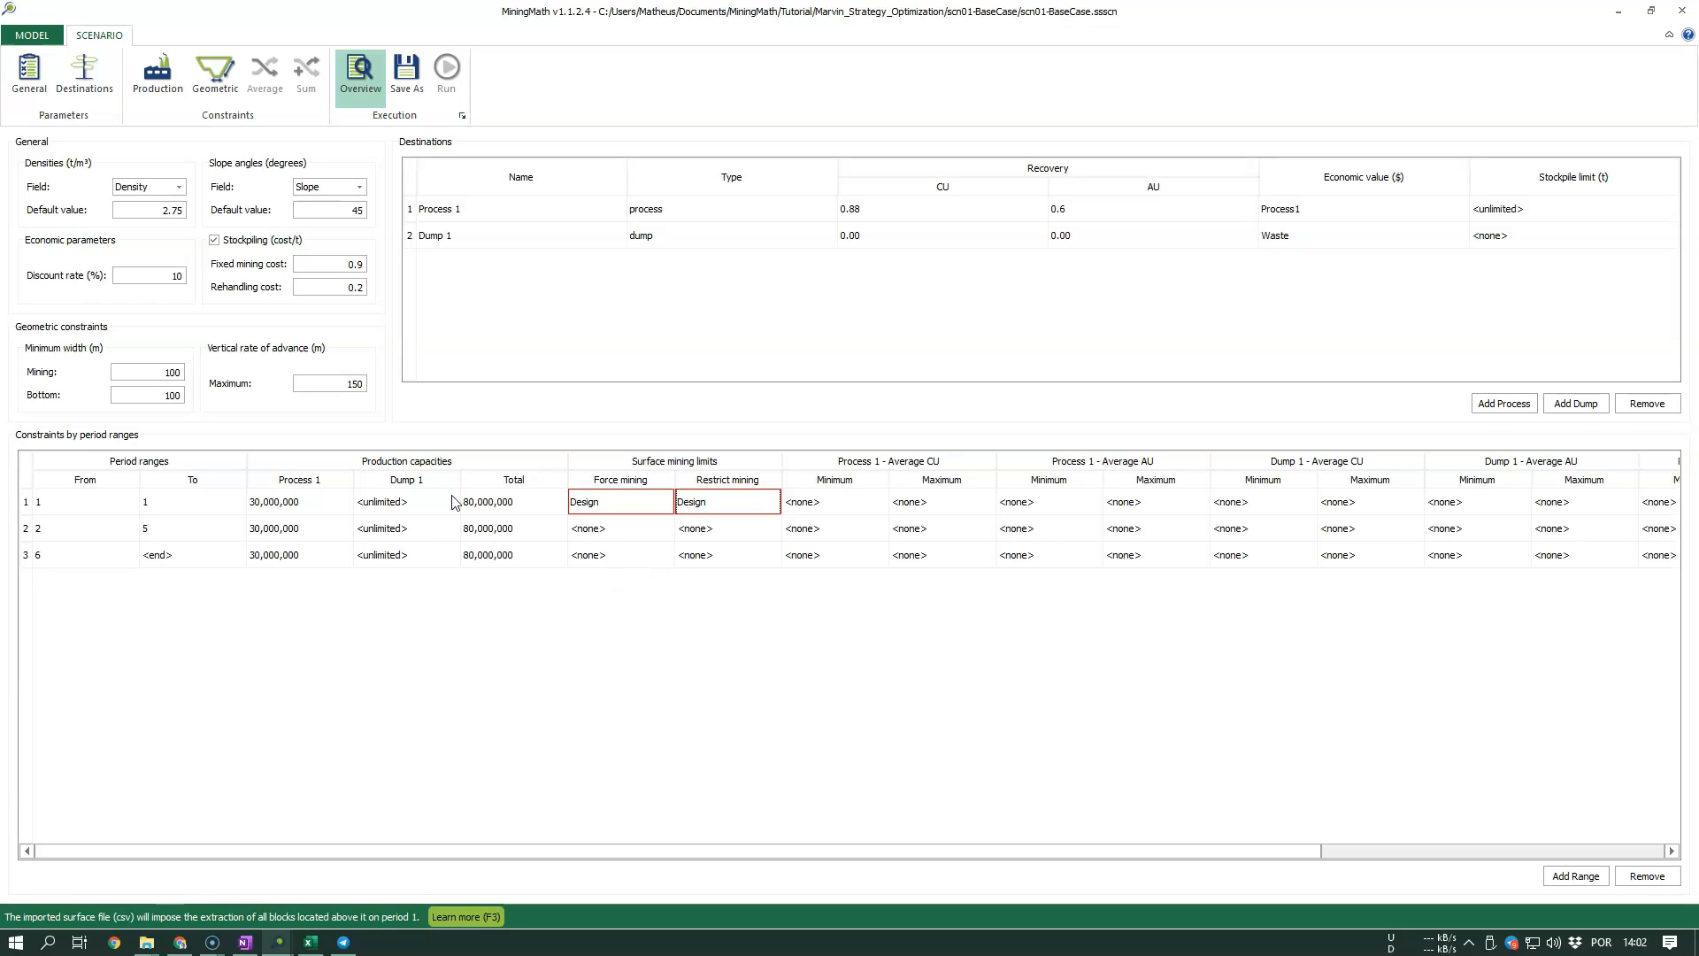
# Step: Clear the force mining and restrict mining surfaces of period 1
pyautogui.click(637, 503)
pyautogui.moveTo(637, 503); pyautogui.dragTo(516, 502)
pyautogui.press('BackSpace')
pyautogui.click(710, 504)
pyautogui.moveTo(710, 505); pyautogui.dragTo(669, 503)
pyautogui.press('BackSpace')
pyautogui.click(772, 619)
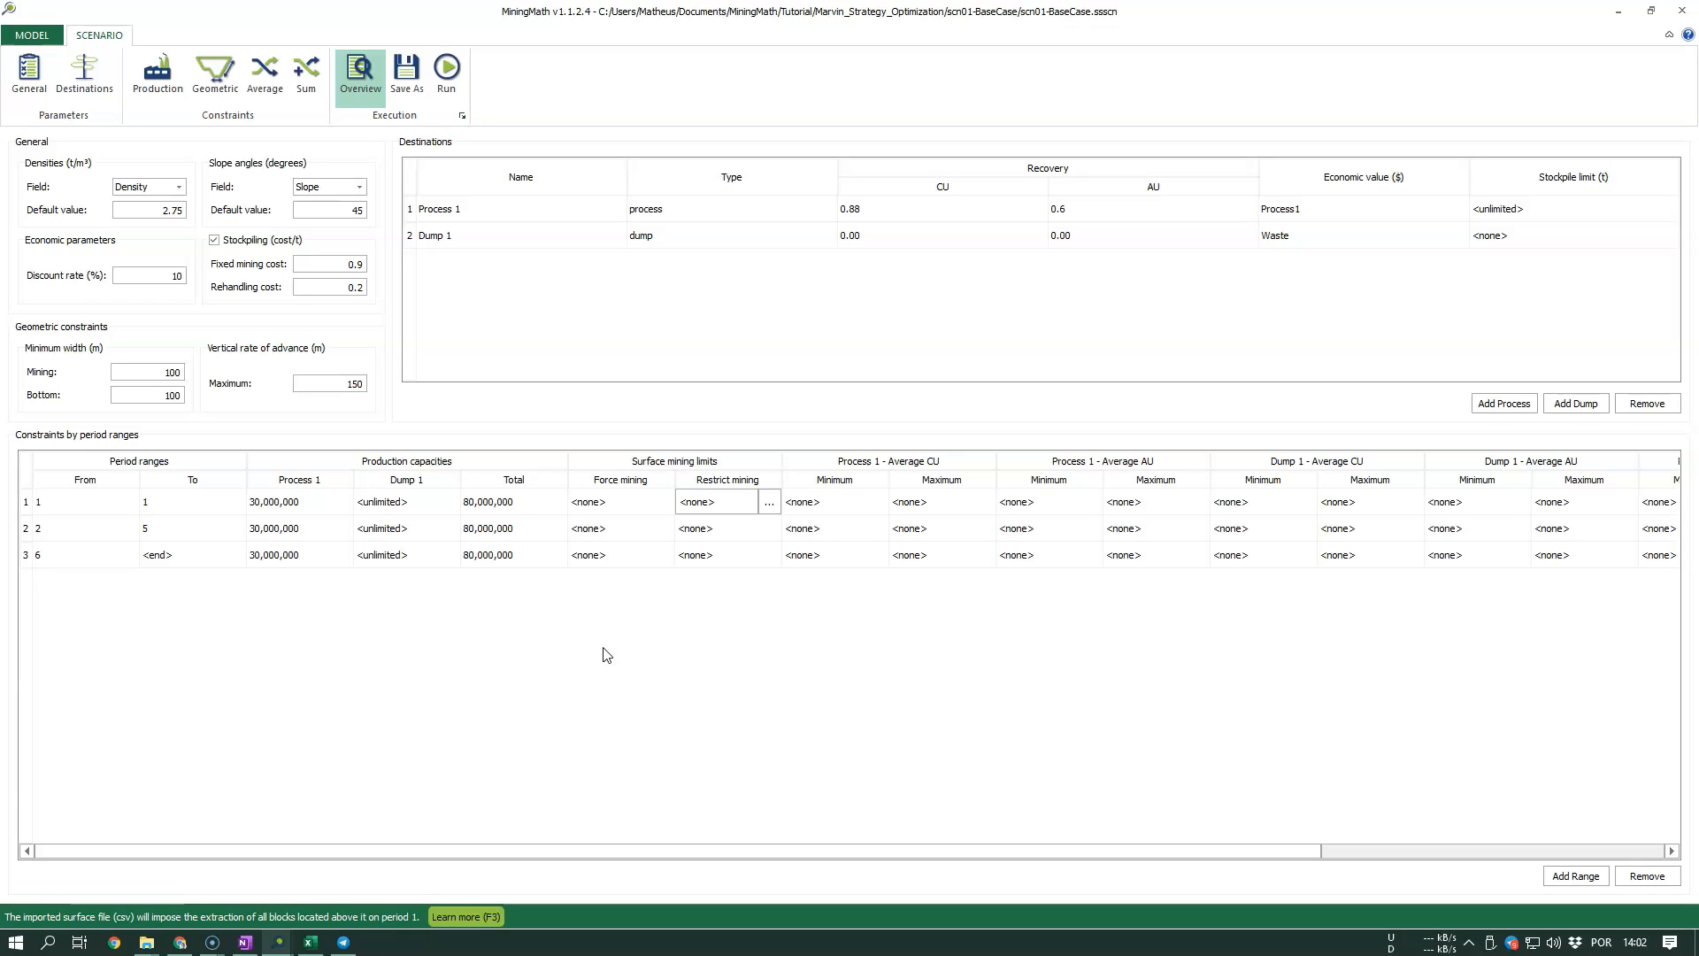
# Step: Set the force mining and restrict mining limits of period 1 to the same surface, "Design"
pyautogui.click(616, 504)
pyautogui.write('Design')
pyautogui.click(739, 506)
pyautogui.moveTo(739, 506); pyautogui.dragTo(646, 506)
pyautogui.hotkey('ctrl', 'v')
pyautogui.click(698, 538)
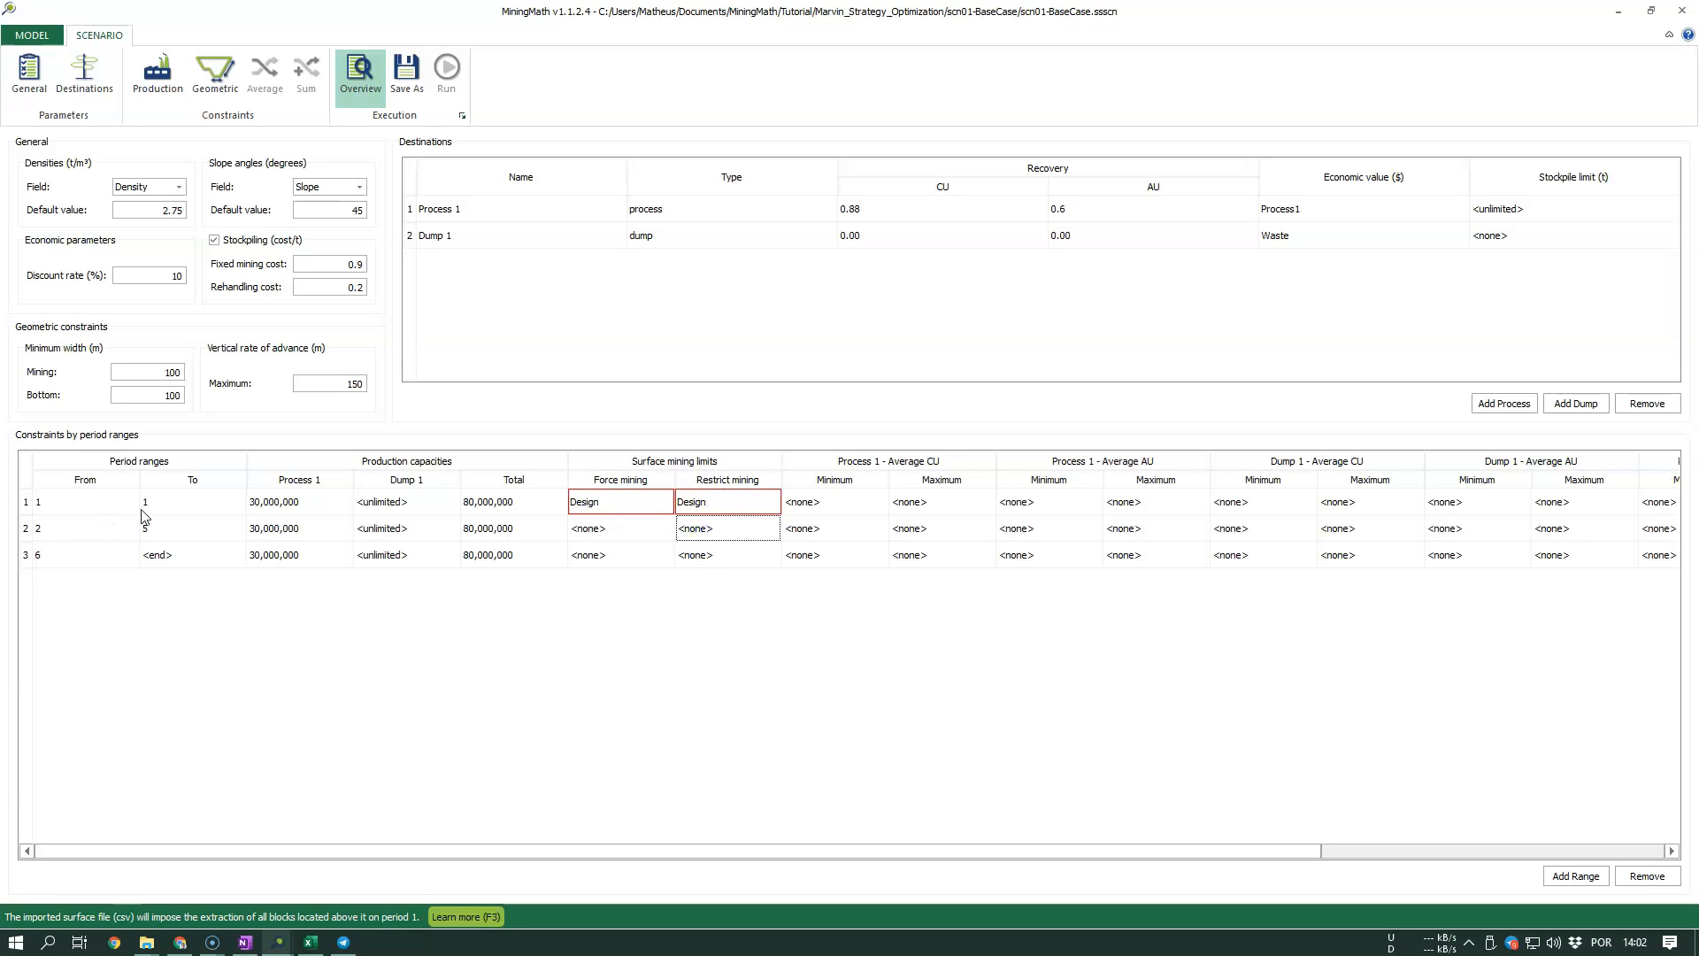
# Step: Set both the force mining and restrict mining surfaces for periods 2 to 5 to "Design2"
pyautogui.moveTo(144, 516)
pyautogui.moveTo(89, 564)
pyautogui.click(639, 533)
pyautogui.click(636, 531)
pyautogui.hotkey('ctrl', 'v')
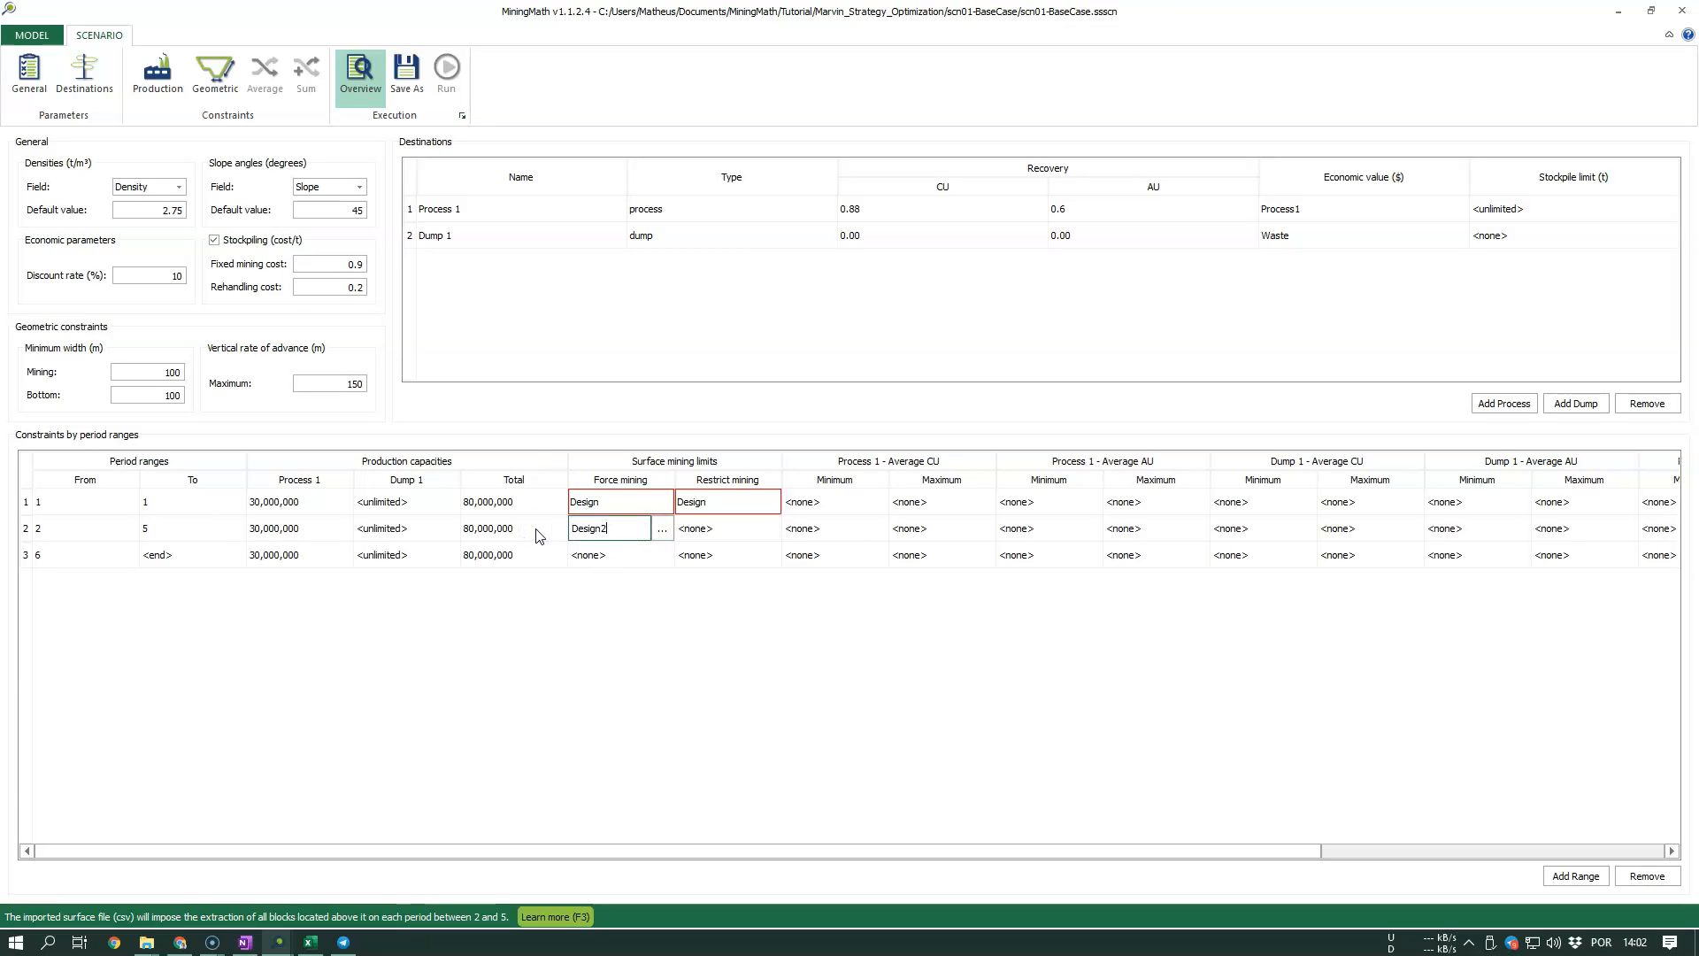
pyautogui.click(719, 528)
pyautogui.click(718, 528)
pyautogui.hotkey('ctrl', 'v')
pyautogui.click(697, 555)
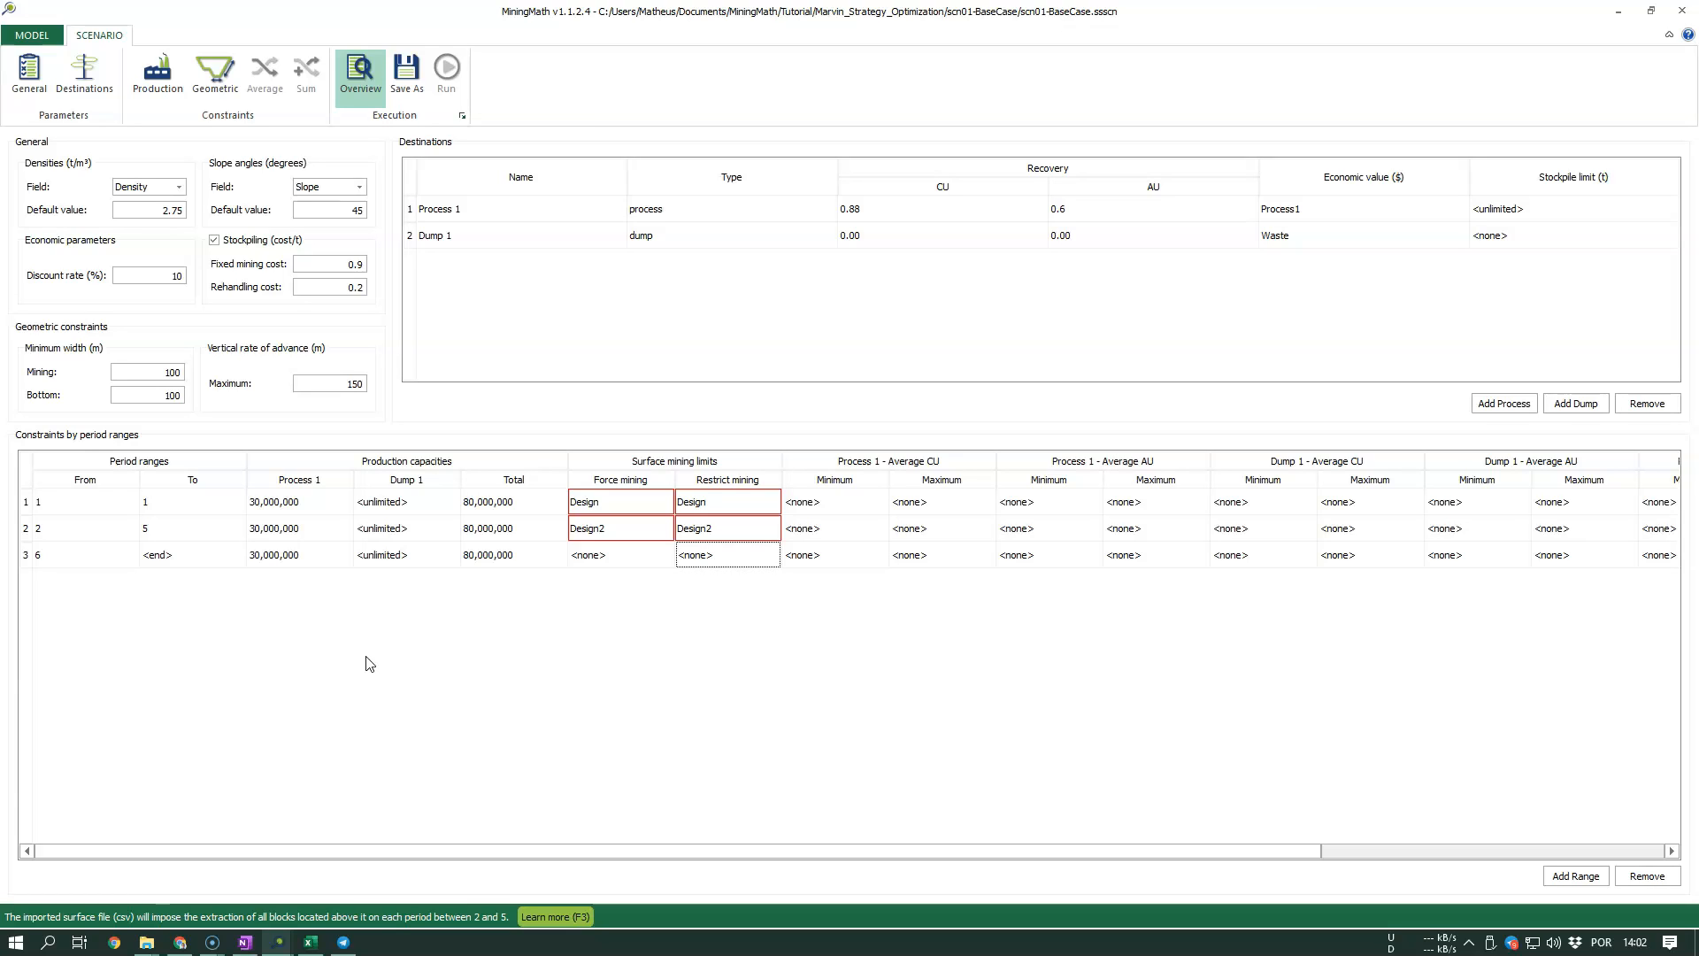
# Step: Switch to OneNote and go back to the Minimum Depth (Force Mining) sketch
pyautogui.hotkey('alt', 'Tab')
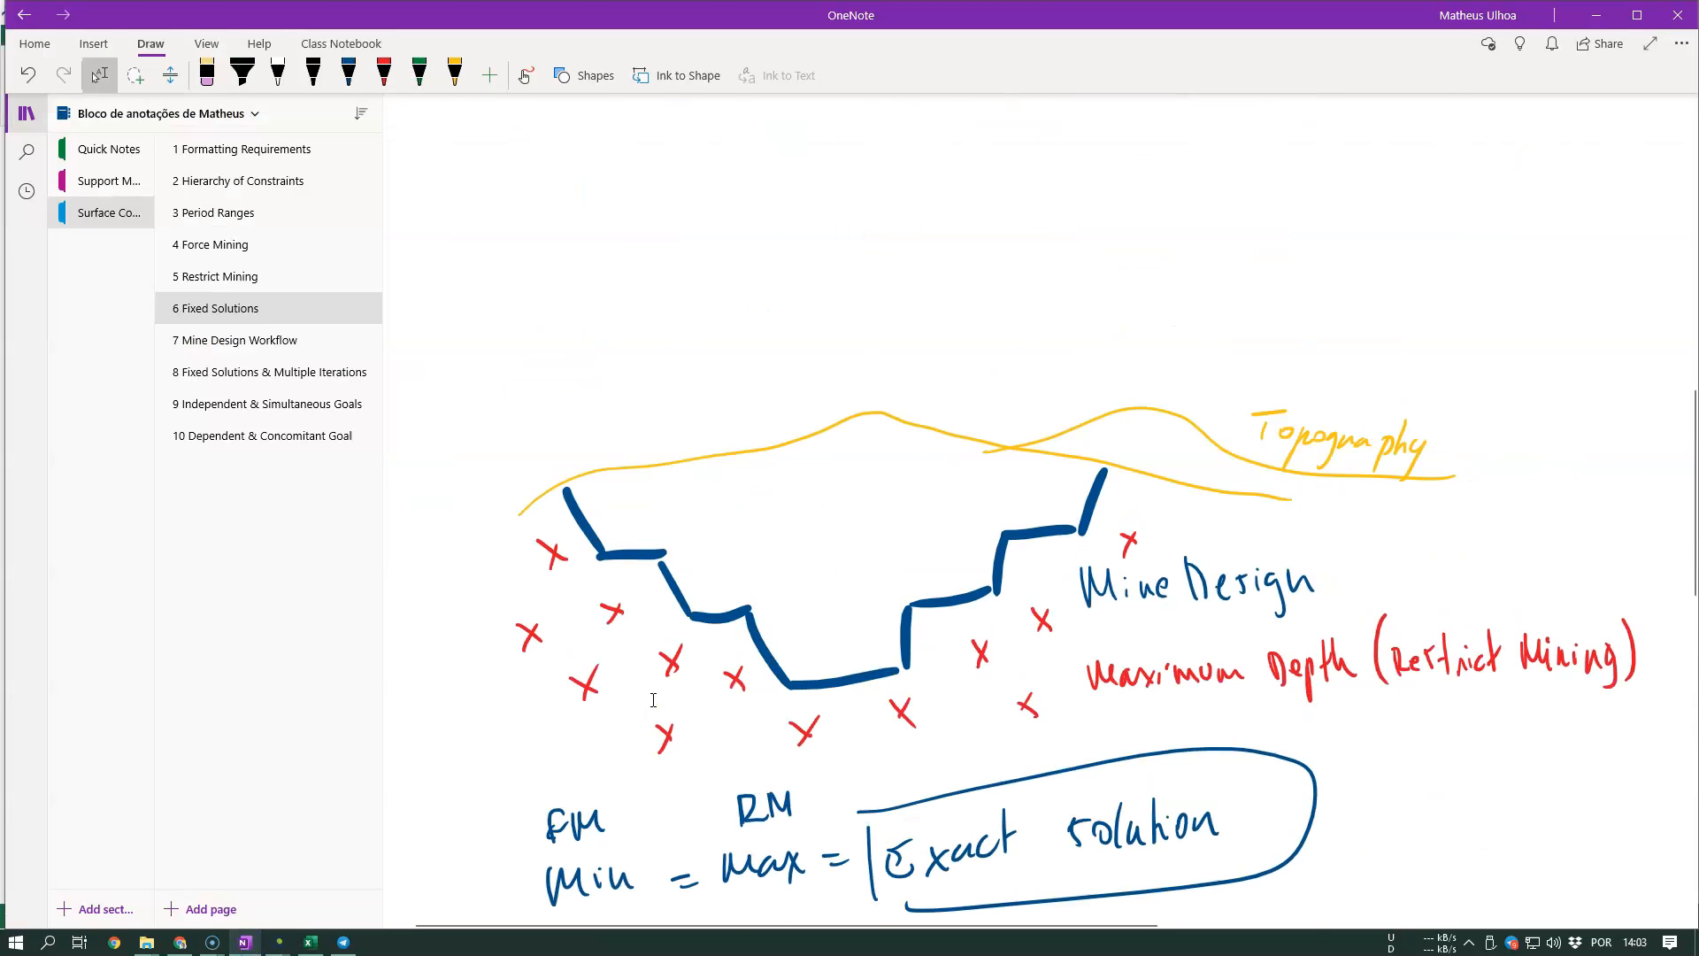
pyautogui.scroll(8, 653, 700)
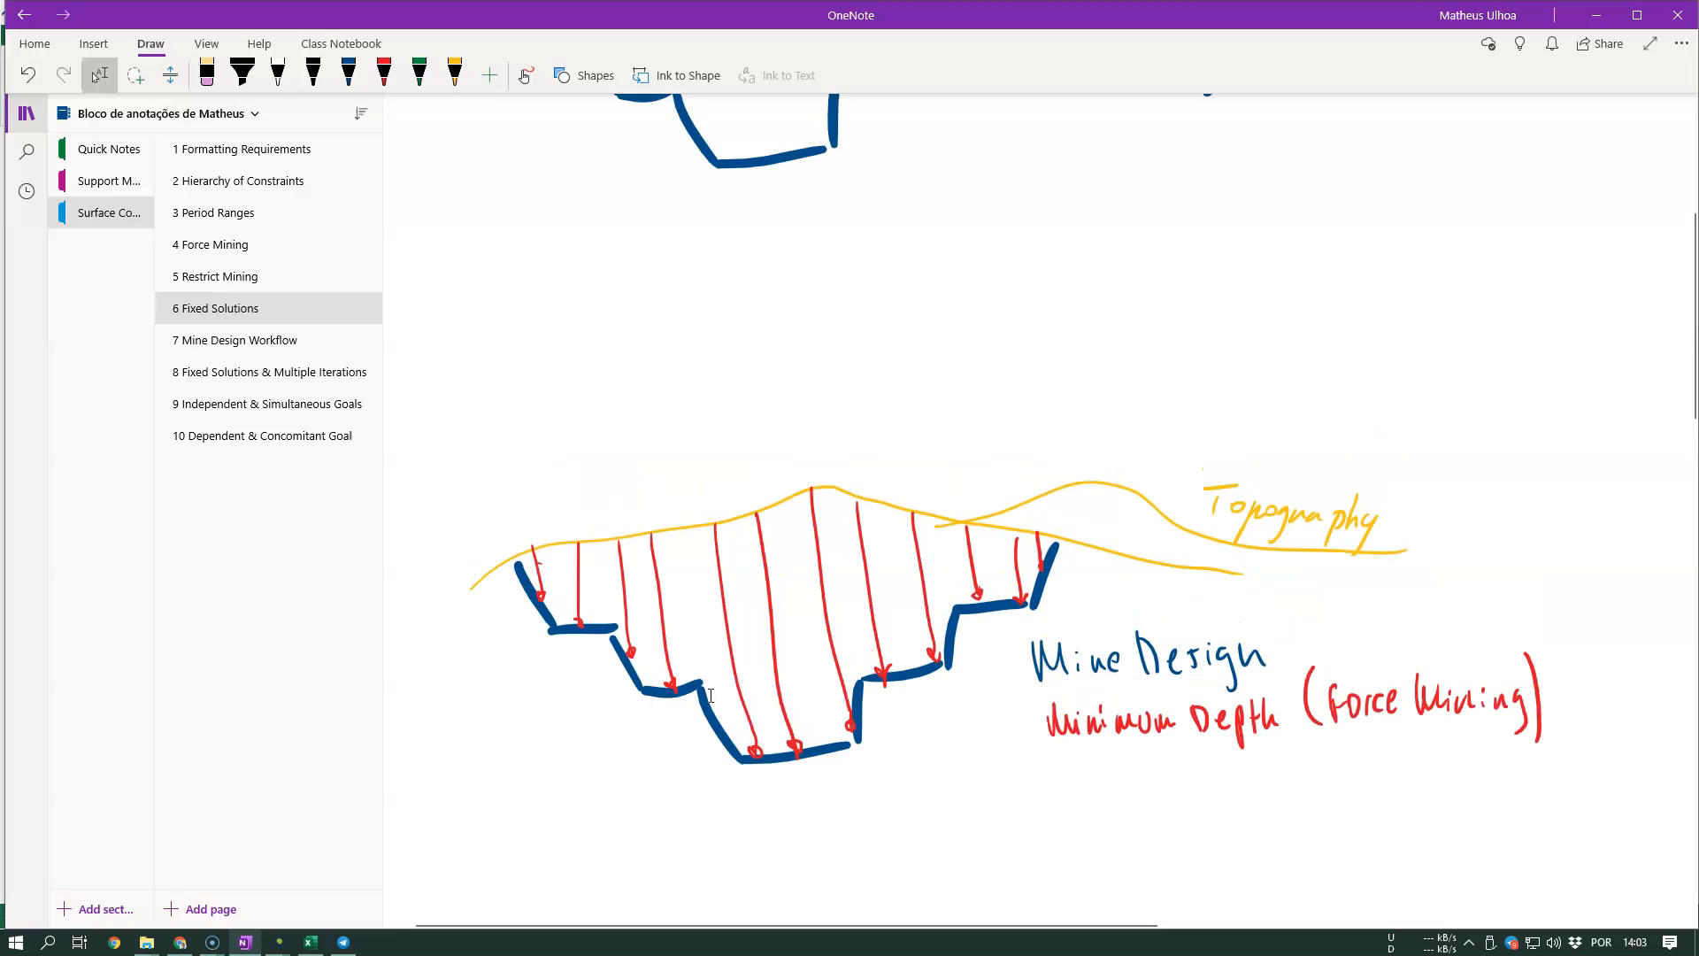